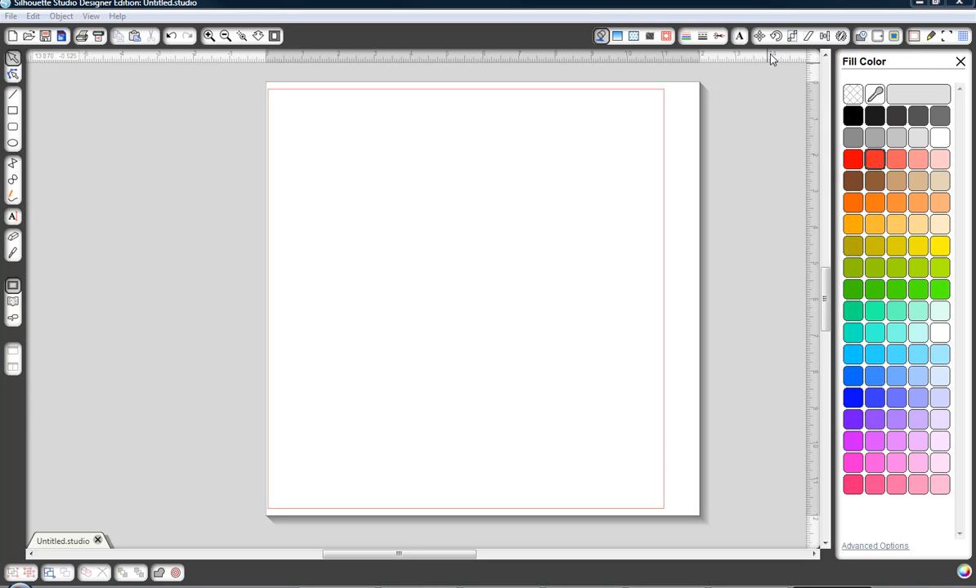
# Step: Choose the rhinestone font ES - ARIAL 1.4 for new text
pyautogui.click(738, 36)
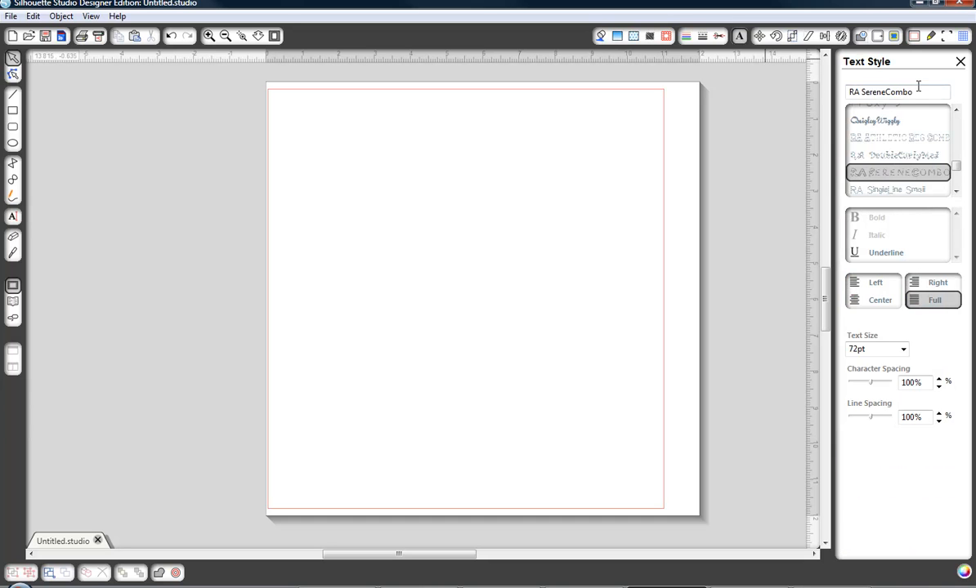
pyautogui.click(856, 90)
pyautogui.write('ES - ARIAL 1.4')
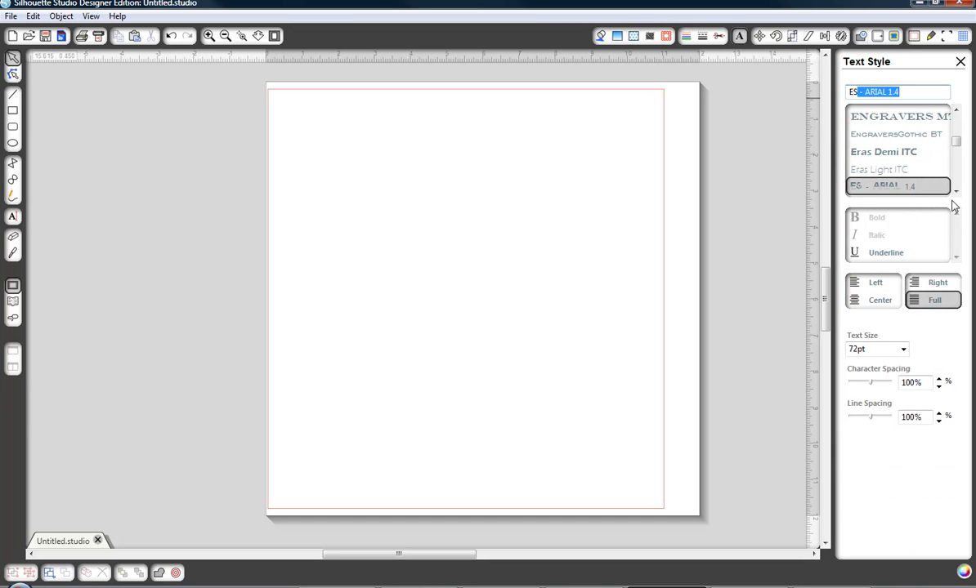
pyautogui.click(911, 189)
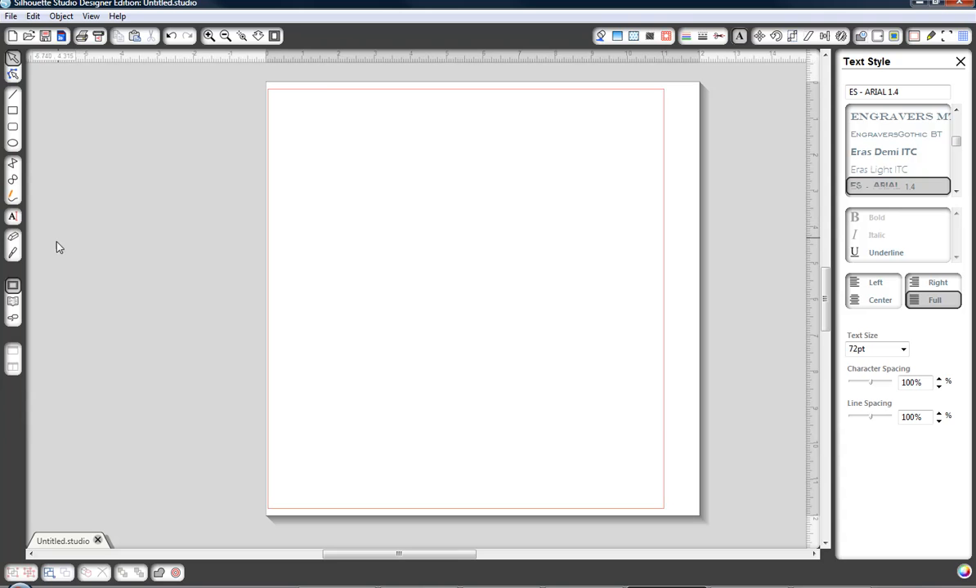
# Step: Add a text object on the upper part of the page containing the sample first name in capital letters
pyautogui.click(12, 217)
pyautogui.click(358, 248)
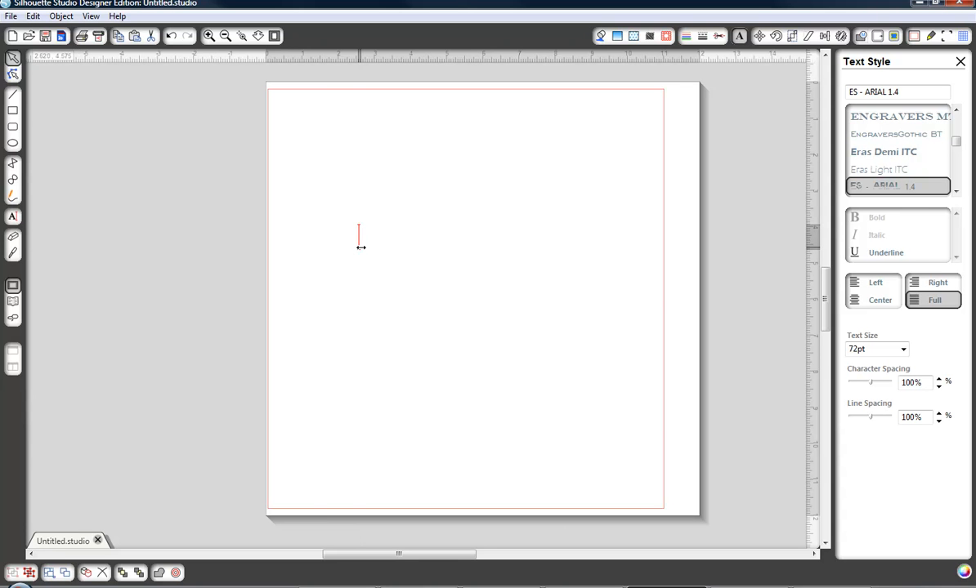
pyautogui.write('KEVIN')
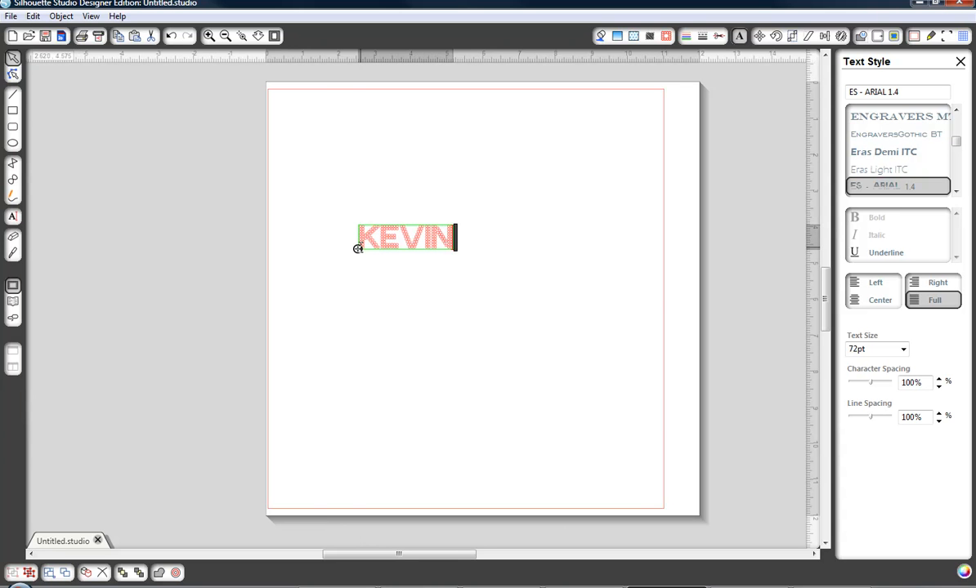
# Step: Finish editing the name text and move it to slightly above and left of the page centre
pyautogui.click(174, 235)
pyautogui.click(395, 254)
pyautogui.moveTo(394, 254); pyautogui.dragTo(426, 308)
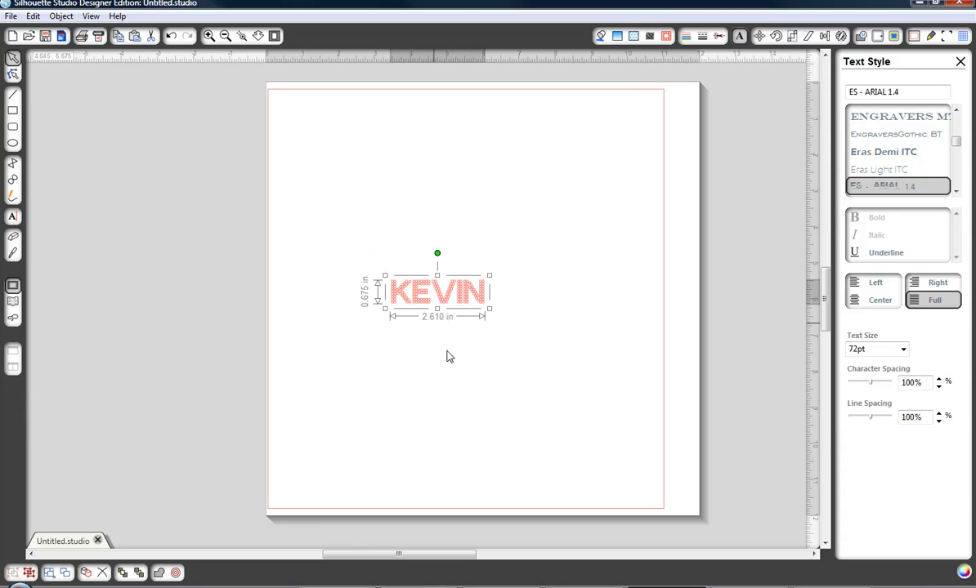
pyautogui.click(859, 352)
pyautogui.click(482, 331)
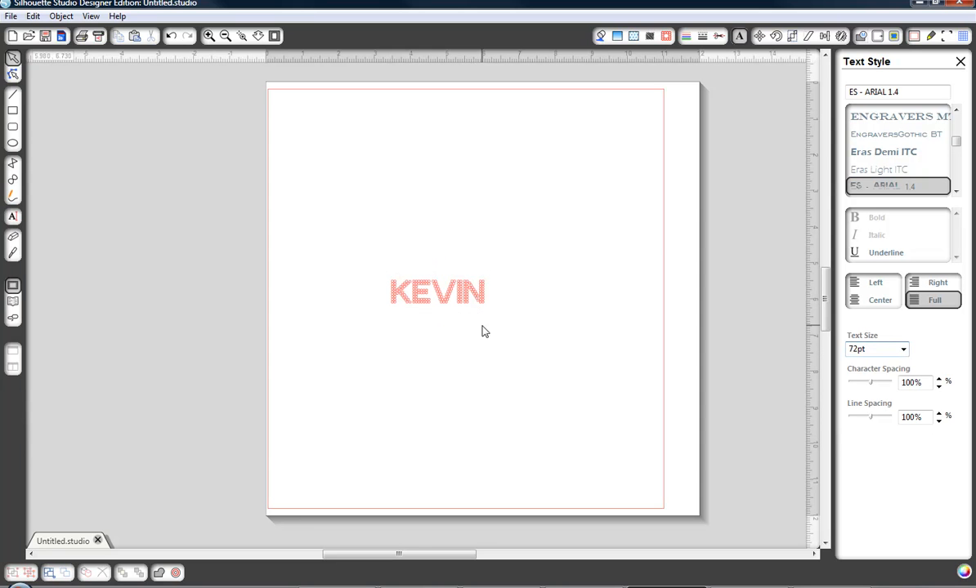
pyautogui.click(463, 304)
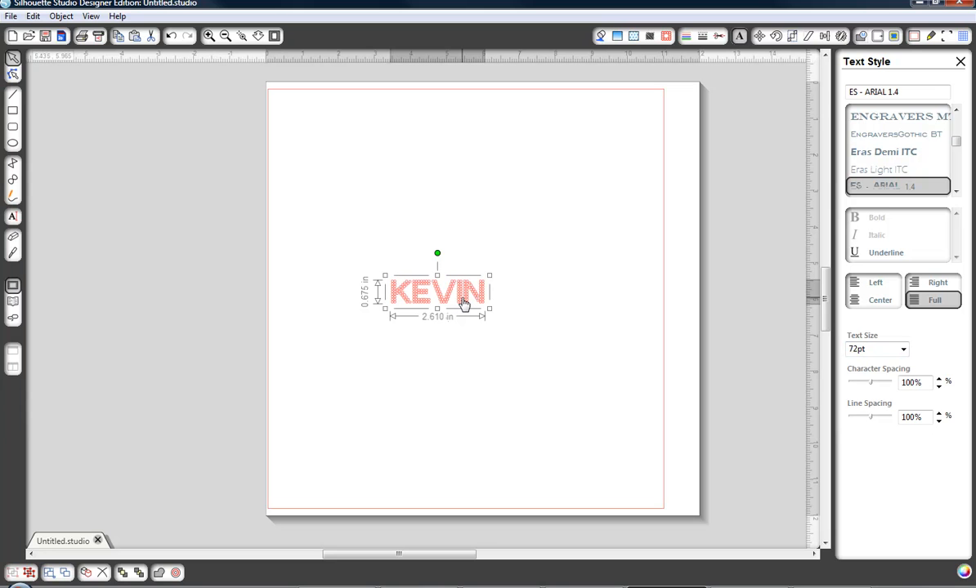
pyautogui.moveTo(463, 304); pyautogui.dragTo(462, 281)
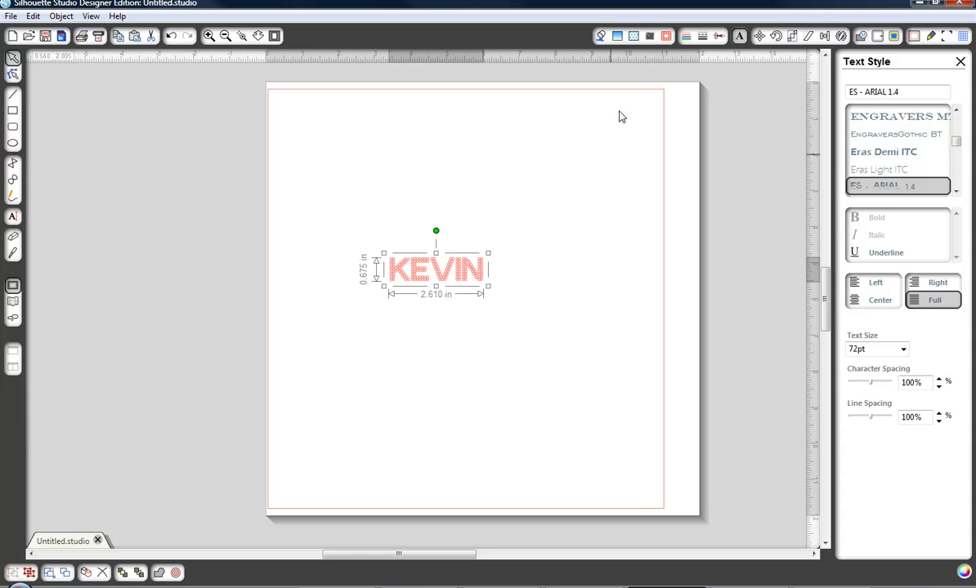
# Step: Apply the Edge rhinestone effect with 10ss stones to the name text
pyautogui.click(665, 36)
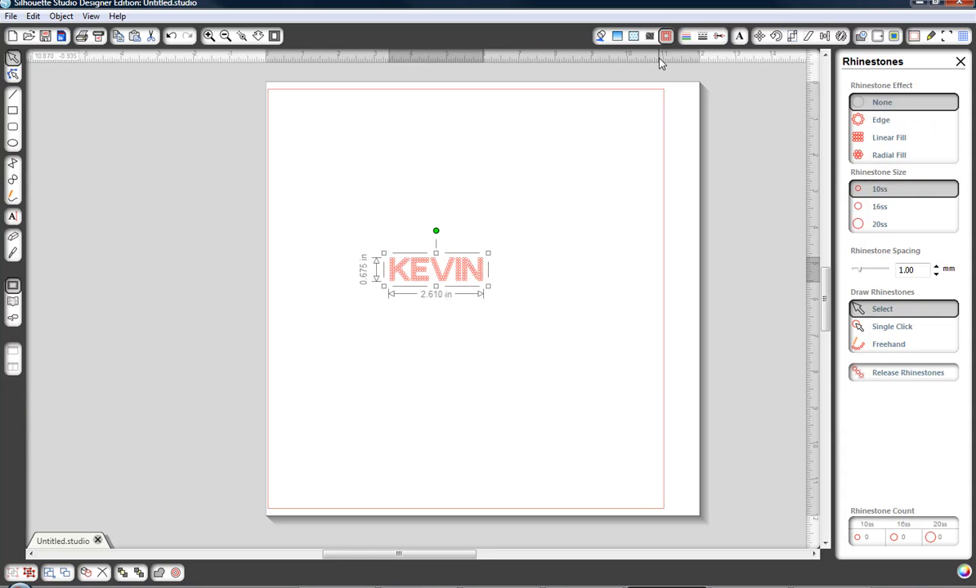
pyautogui.click(879, 120)
pyautogui.click(417, 290)
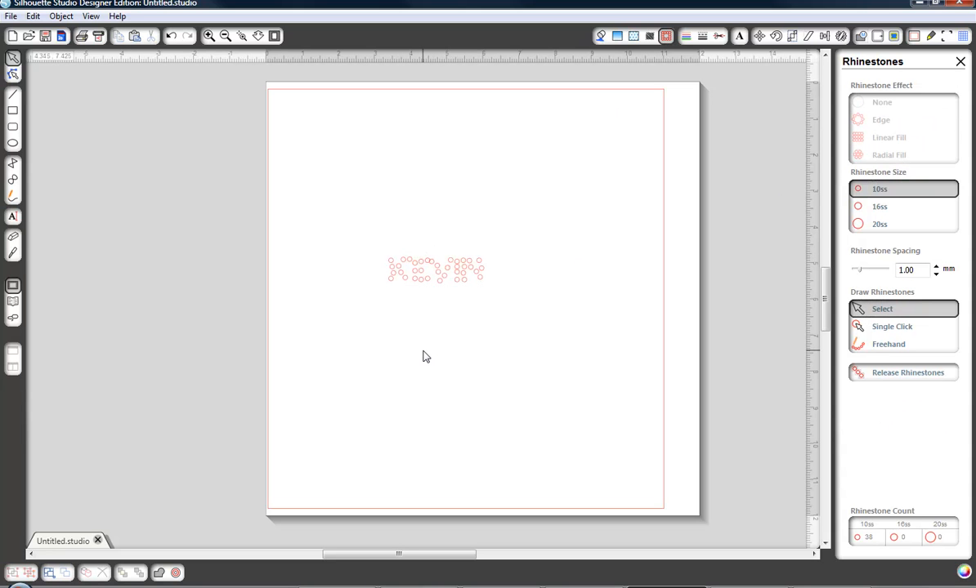
# Step: Release the compound path of the rhinestone name so each circle in the letters gets its own stone
pyautogui.click(425, 282)
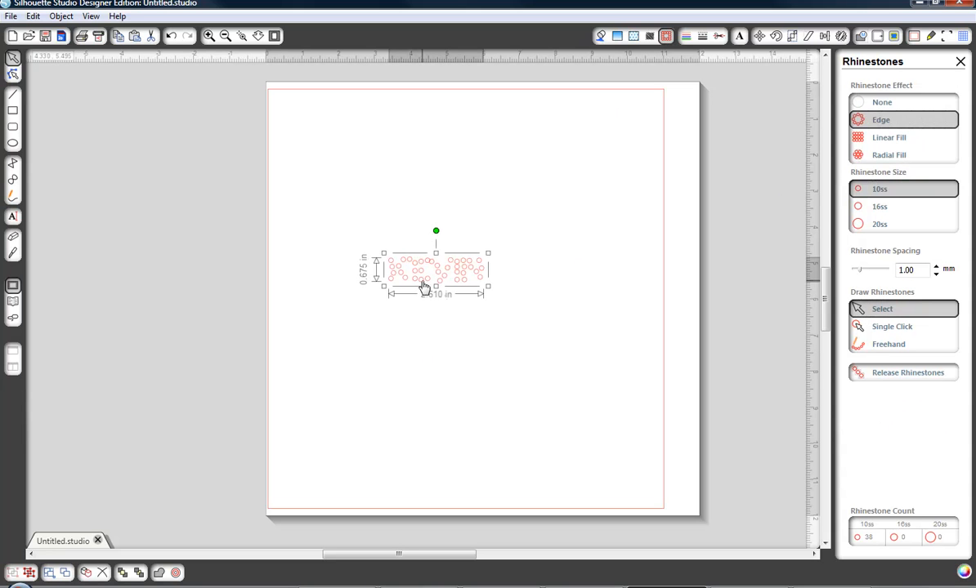
pyautogui.rightClick(460, 281)
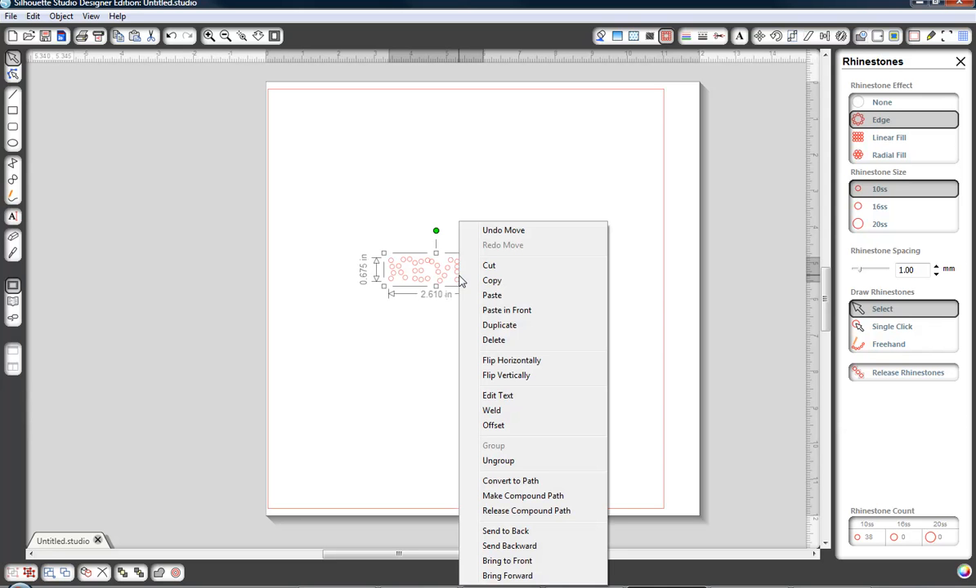
pyautogui.click(569, 511)
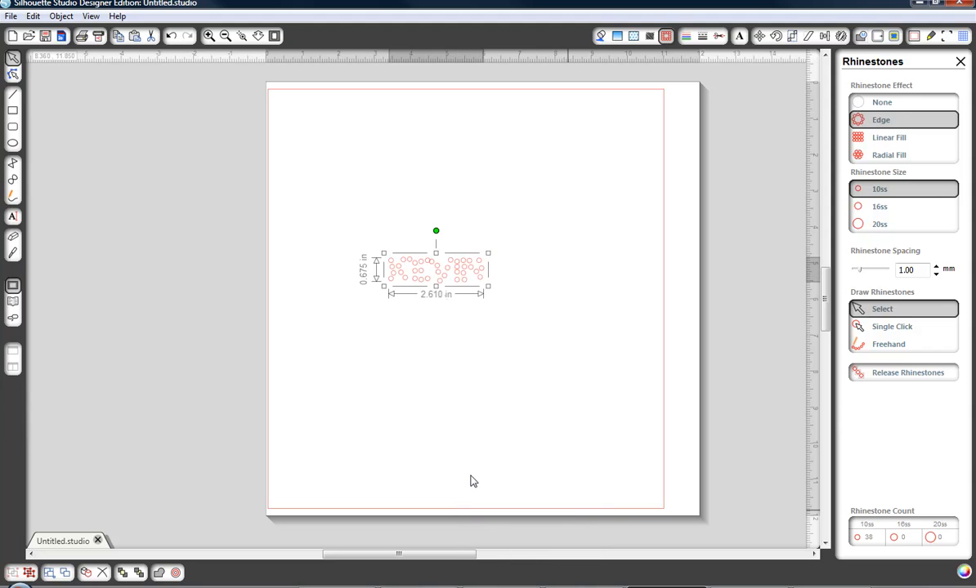
pyautogui.click(470, 478)
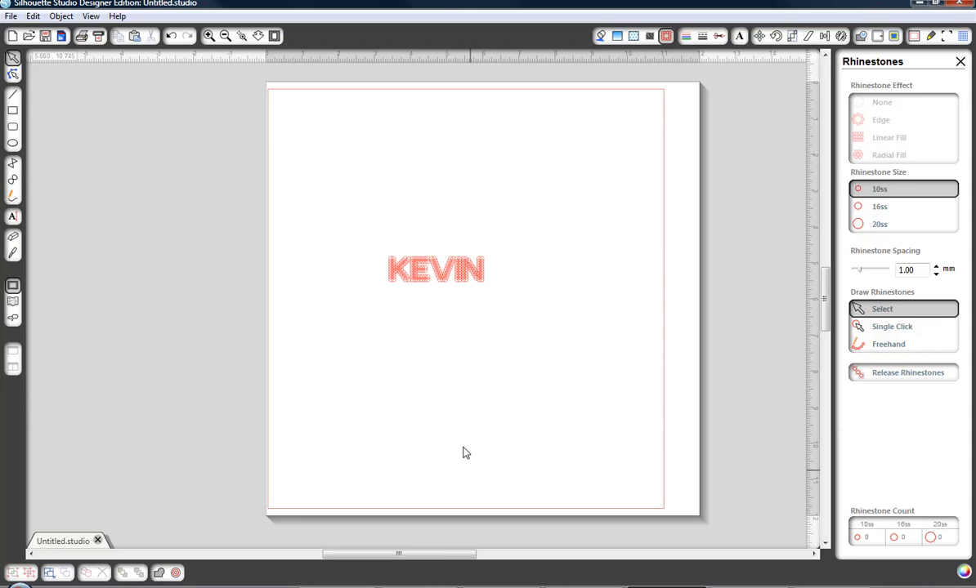
# Step: Enlarge the rhinestone name proportionally to about 5.59 in wide and 1.38 in high so the stones no longer overlap
pyautogui.click(226, 36)
pyautogui.click(242, 36)
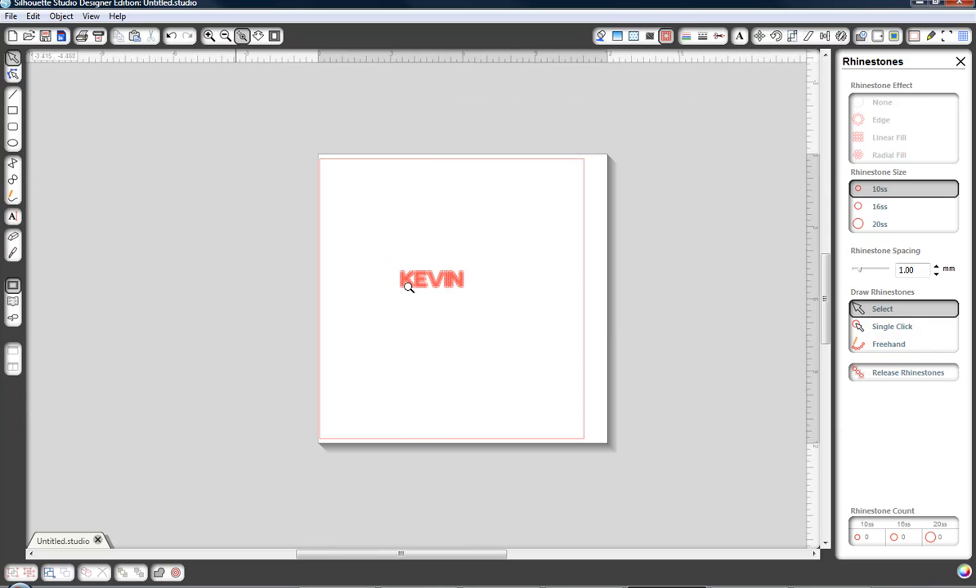
pyautogui.moveTo(394, 268); pyautogui.dragTo(474, 295)
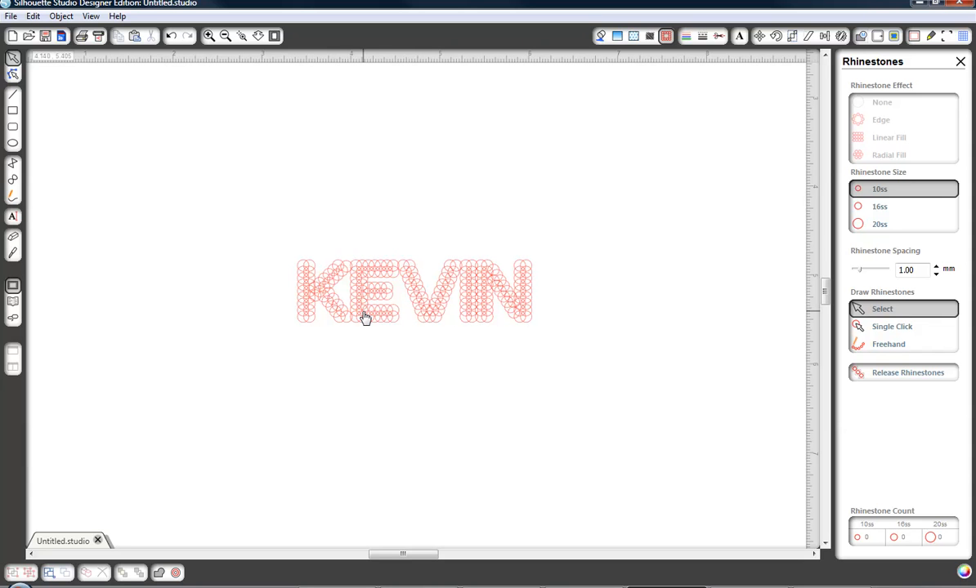
pyautogui.click(430, 321)
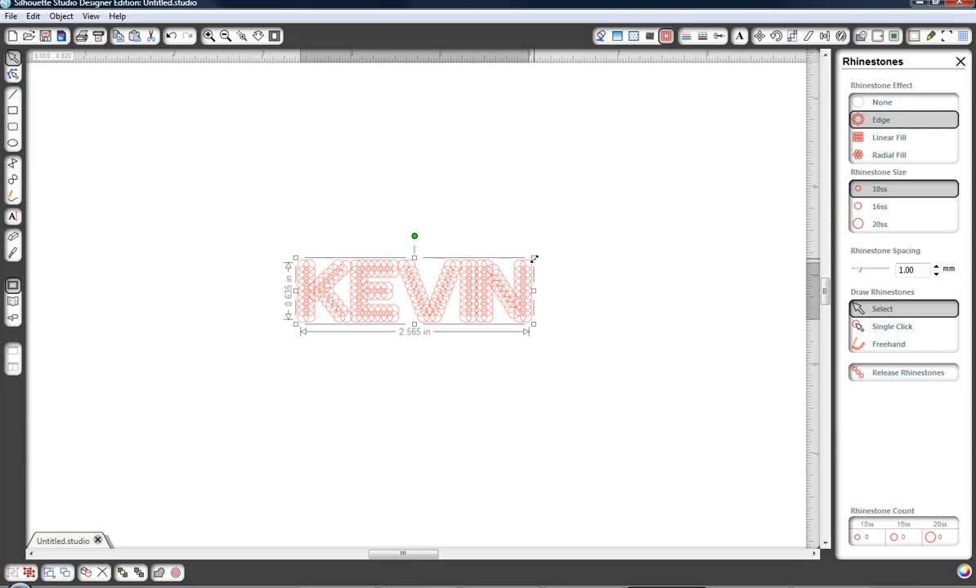
pyautogui.moveTo(536, 255); pyautogui.dragTo(741, 135)
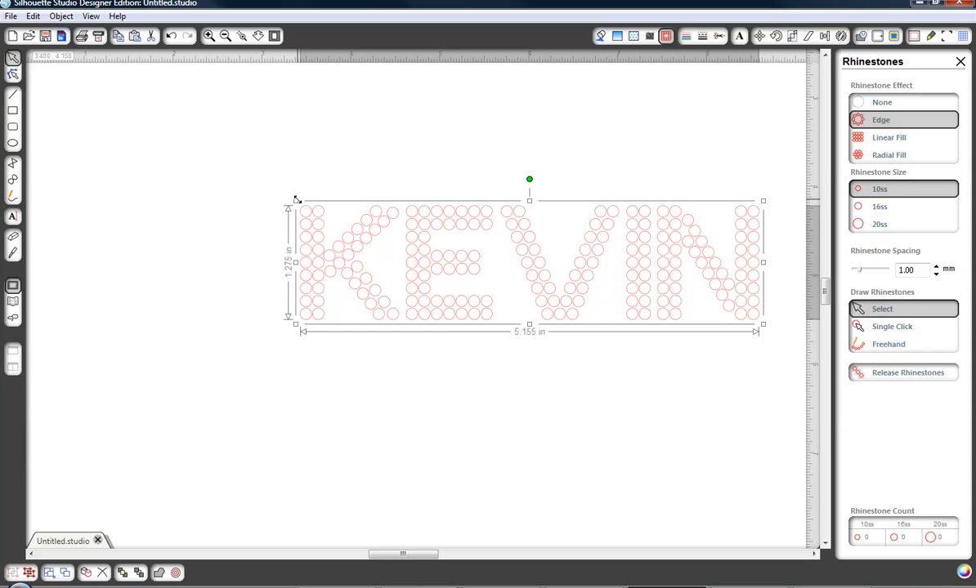
pyautogui.moveTo(295, 202); pyautogui.dragTo(142, 150)
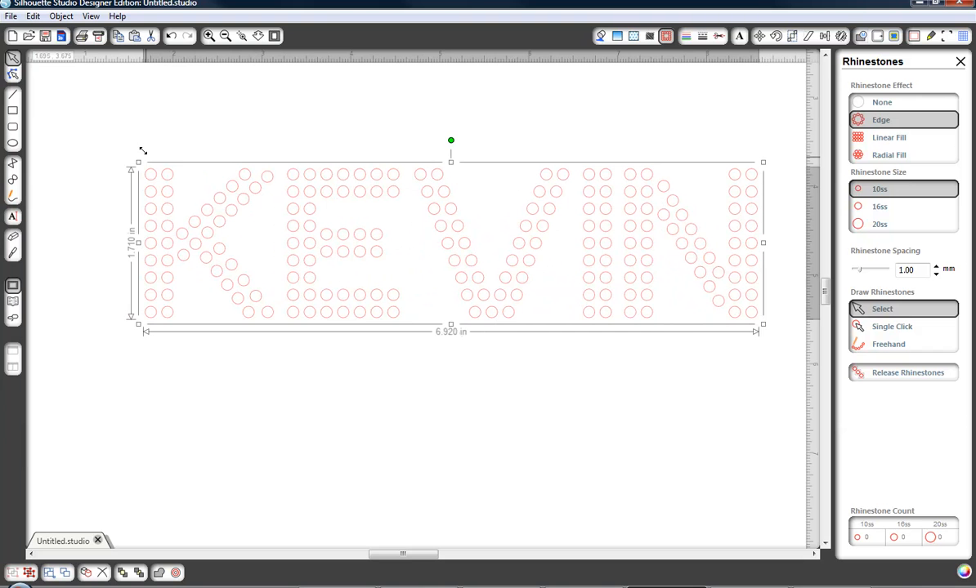
pyautogui.moveTo(142, 151); pyautogui.dragTo(248, 198)
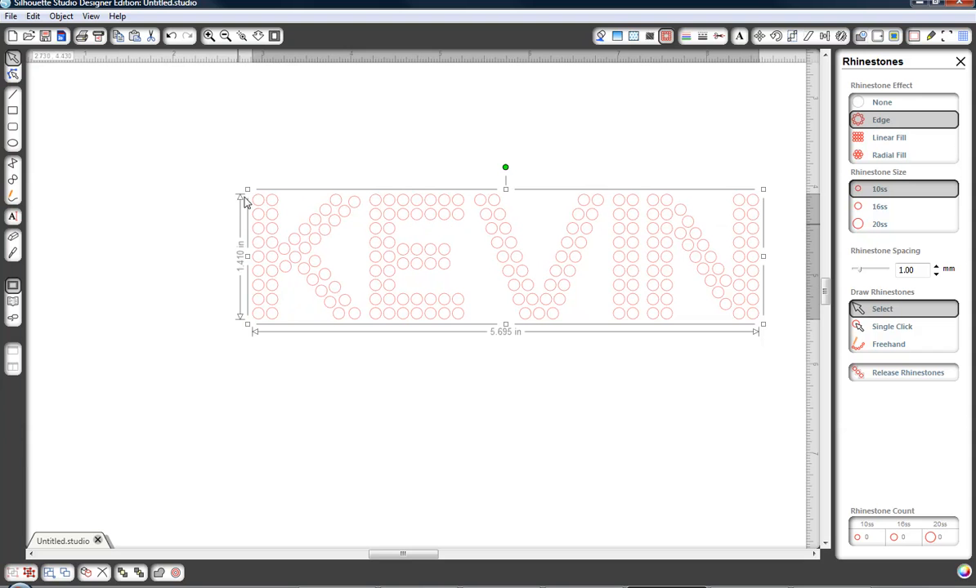
pyautogui.moveTo(246, 185); pyautogui.dragTo(257, 200)
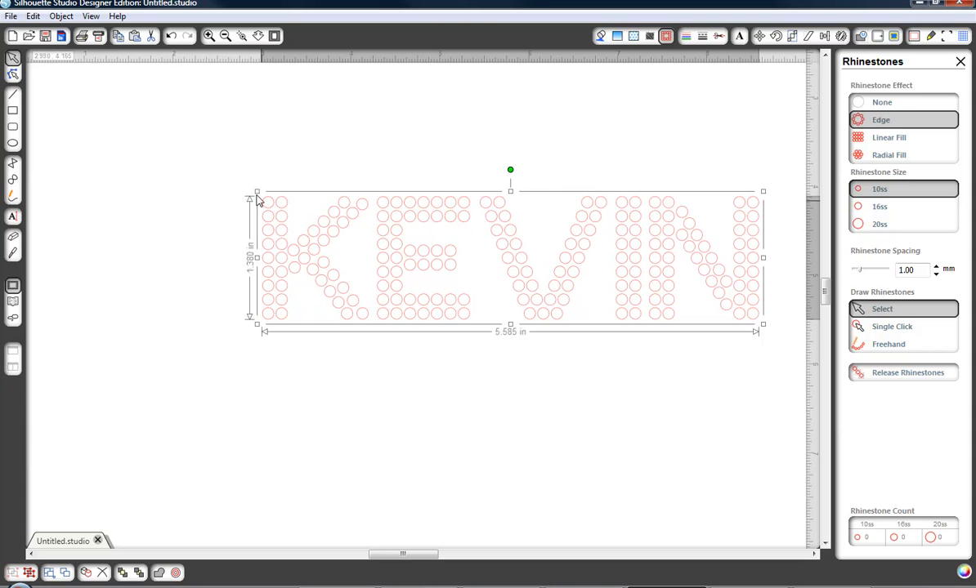
# Step: Move the enlarged rhinestone name slightly to the left and deselect it
pyautogui.click(159, 298)
pyautogui.moveTo(397, 300); pyautogui.dragTo(340, 296)
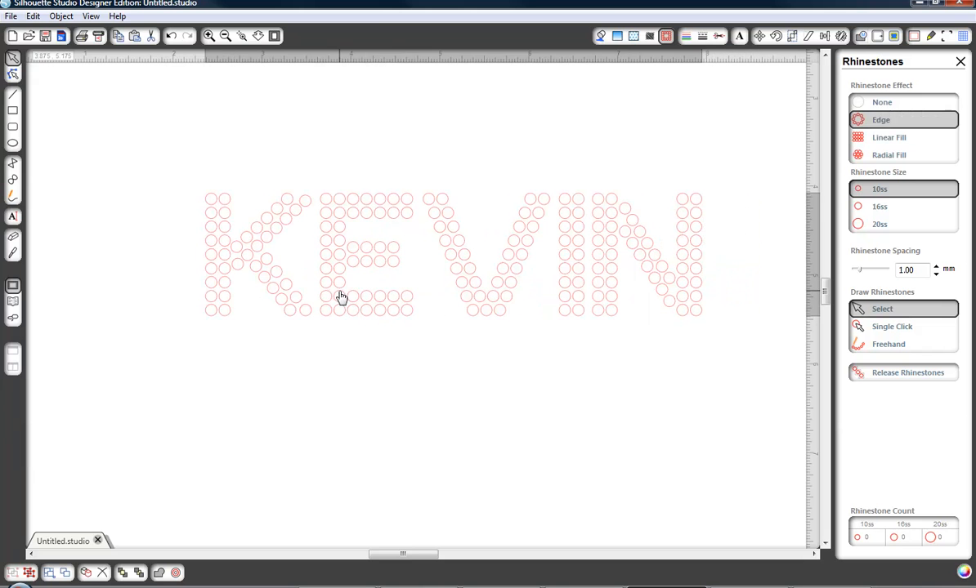
pyautogui.click(261, 357)
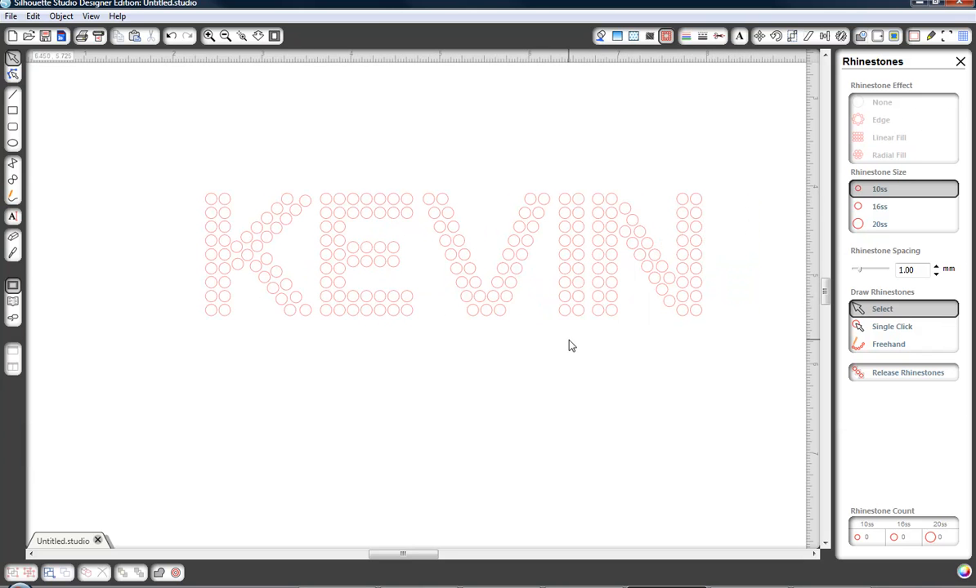
# Step: Select all the stones of the rhinestone name and delete them from the page
pyautogui.click(226, 37)
pyautogui.click(226, 40)
pyautogui.scroll(-2, 224, 73)
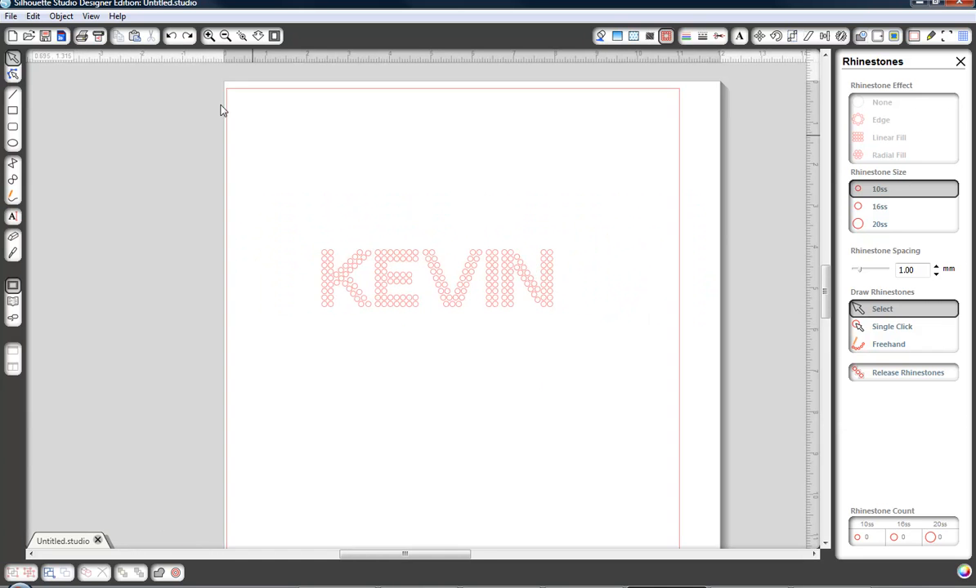
pyautogui.moveTo(296, 232); pyautogui.dragTo(533, 312)
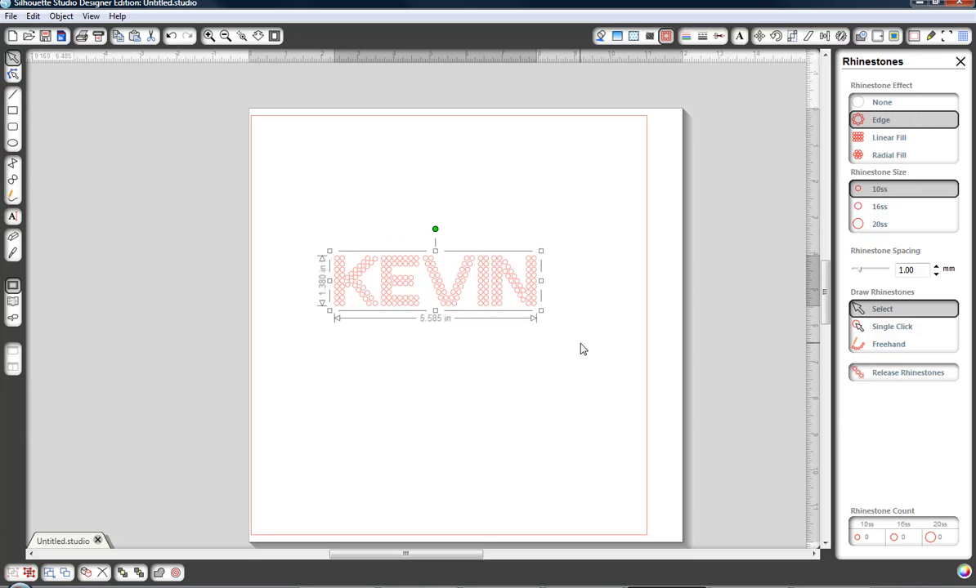
pyautogui.press('Delete')
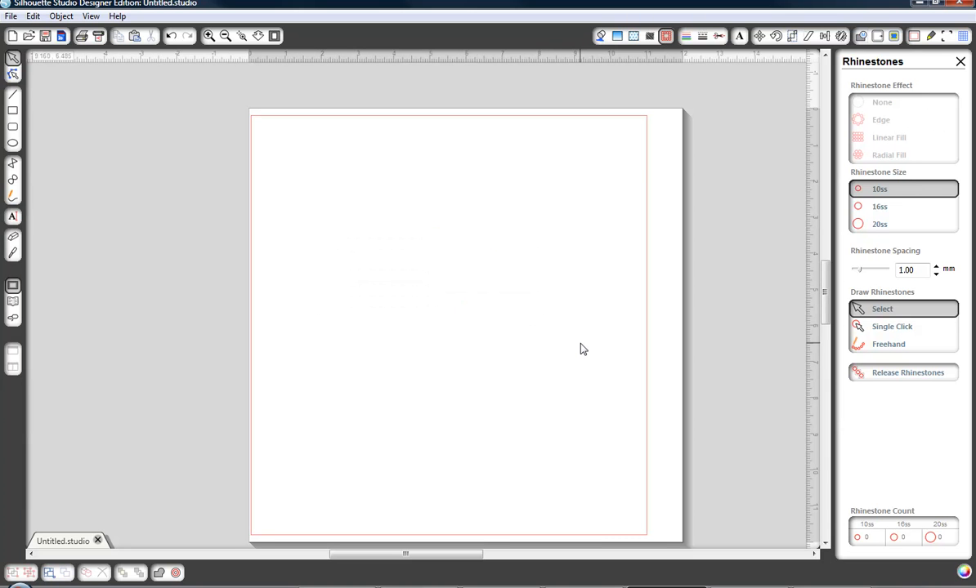
# Step: Choose the rhinestone font EST-RFP1-04 - 1.625 for new text
pyautogui.click(738, 35)
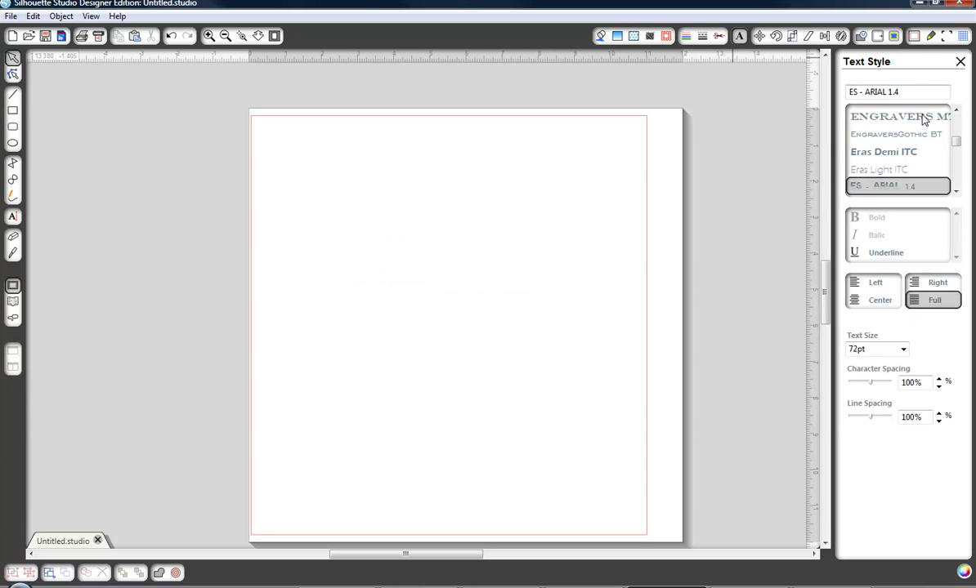
pyautogui.moveTo(899, 89); pyautogui.dragTo(806, 109)
pyautogui.write('EST-R')
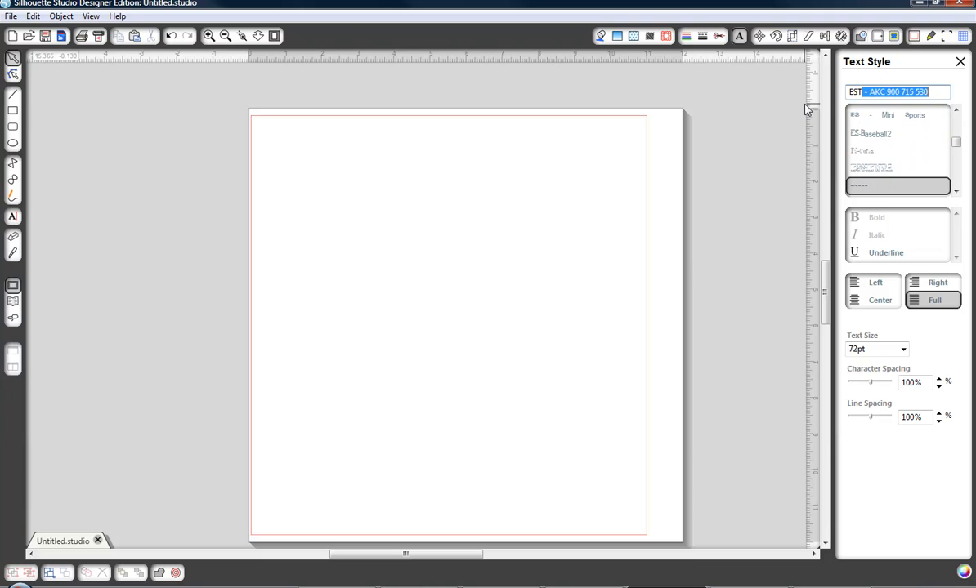
pyautogui.write('FP1-01 - 1')
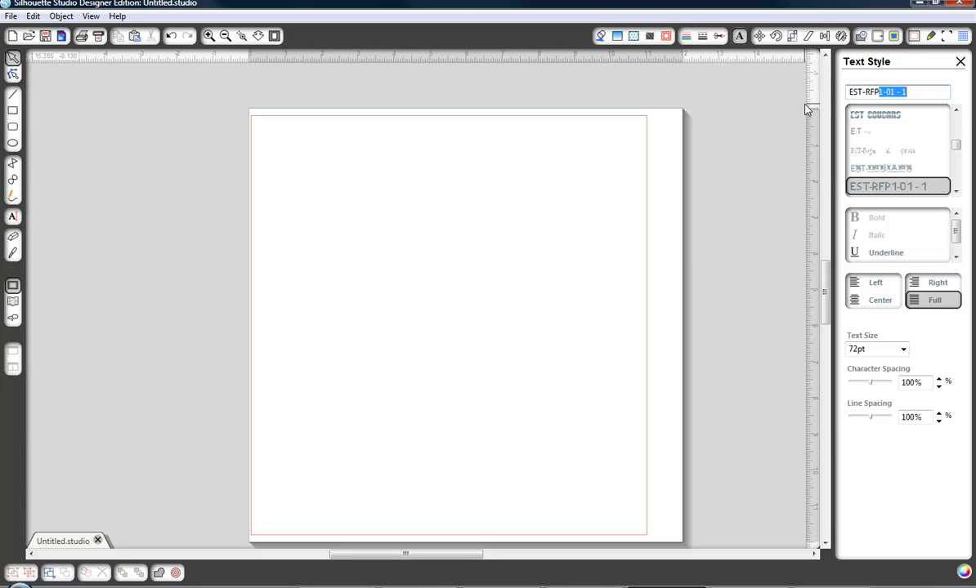
pyautogui.click(955, 191)
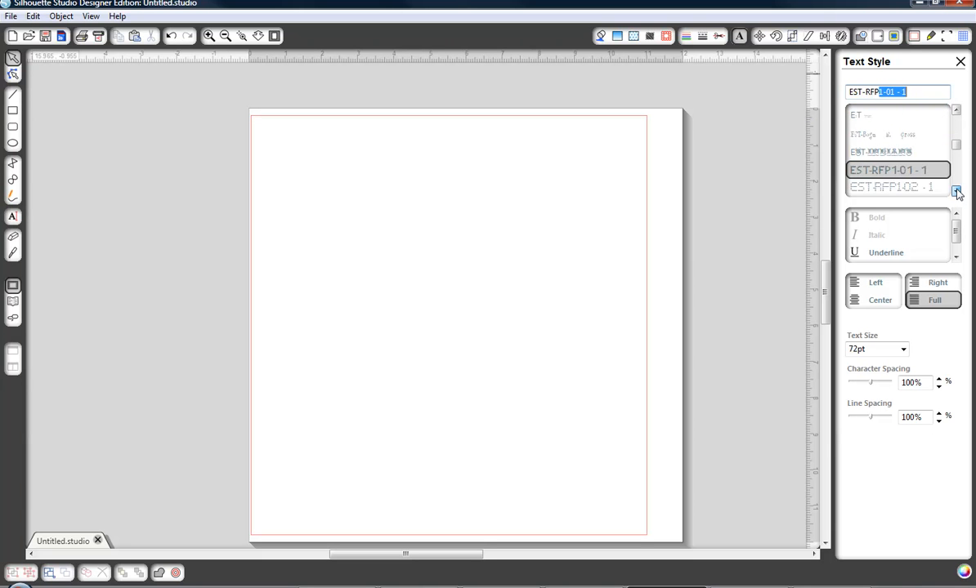
pyautogui.click(955, 193)
pyautogui.click(956, 193)
pyautogui.click(955, 192)
pyautogui.click(955, 193)
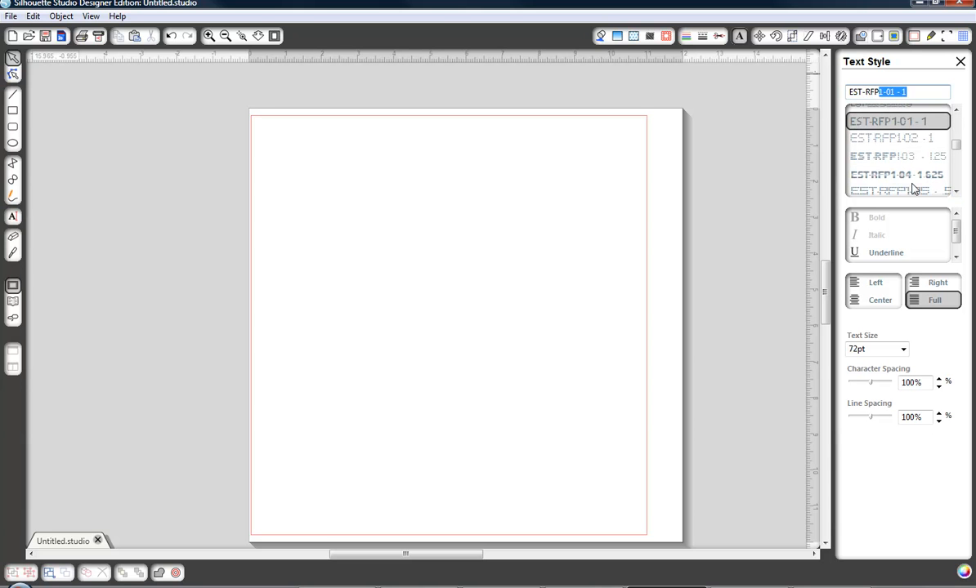
pyautogui.click(929, 183)
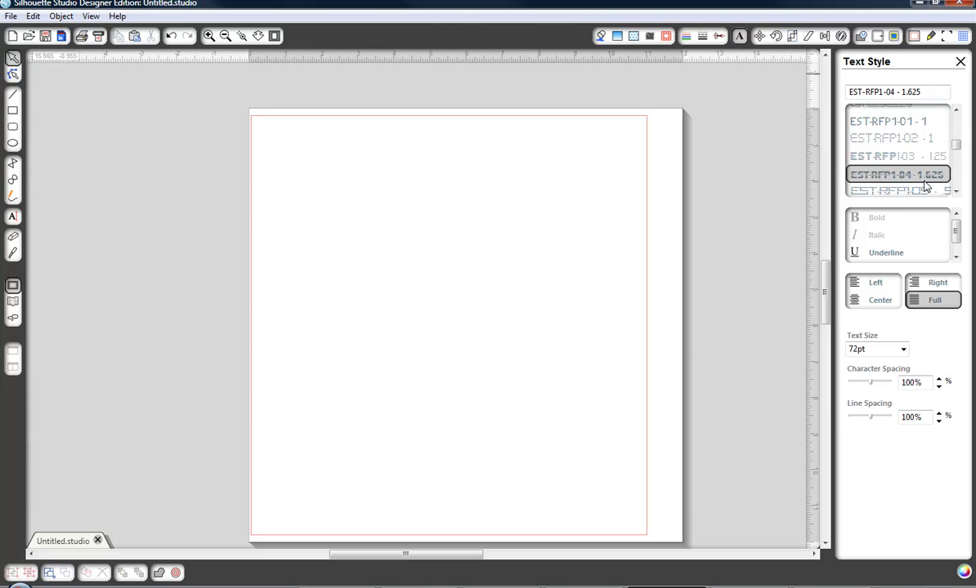
# Step: Add the text EAGLES in the chosen rhinestone font on the left half of the page
pyautogui.click(18, 219)
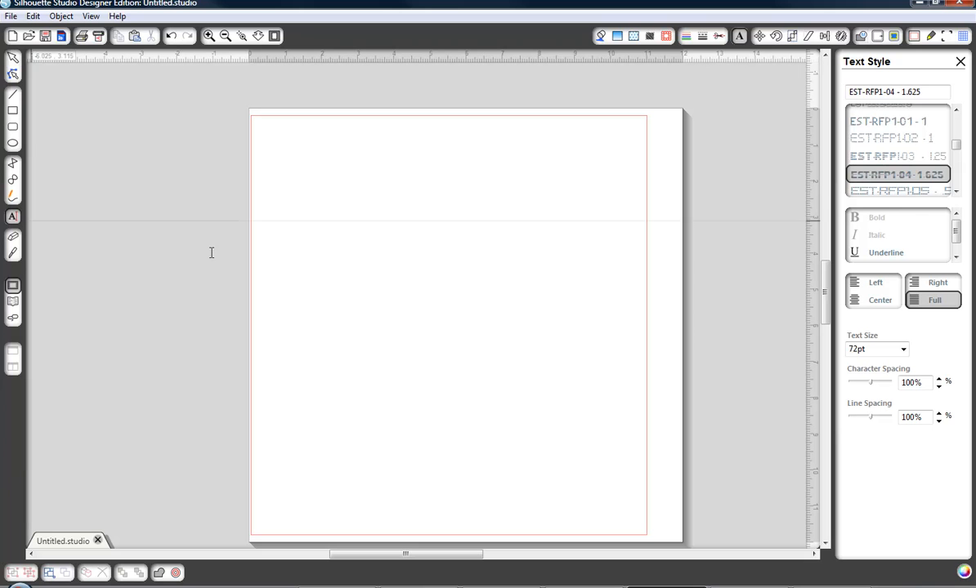
pyautogui.click(304, 270)
pyautogui.write('EAGLES')
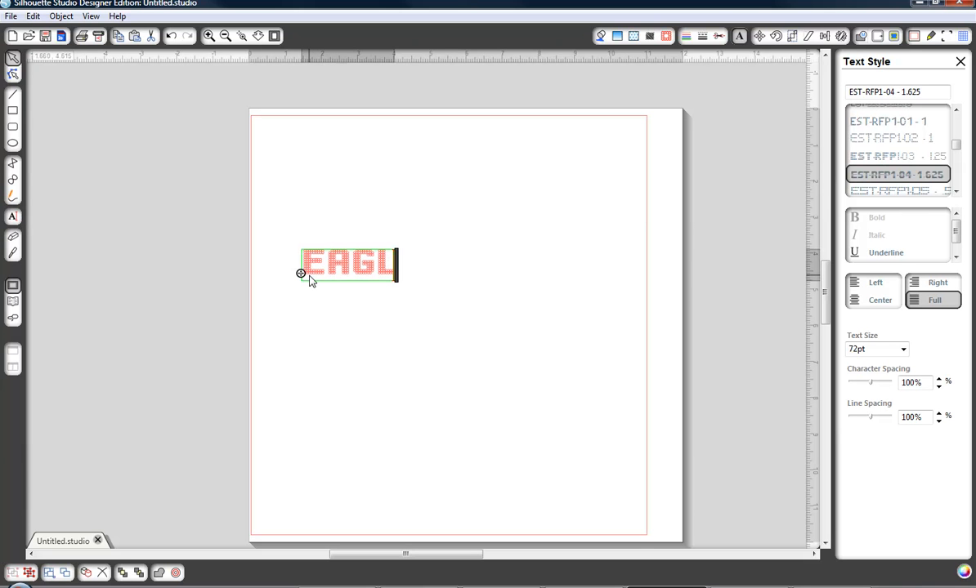
# Step: Apply the Edge rhinestone effect with 10ss stones to the EAGLES text
pyautogui.click(270, 309)
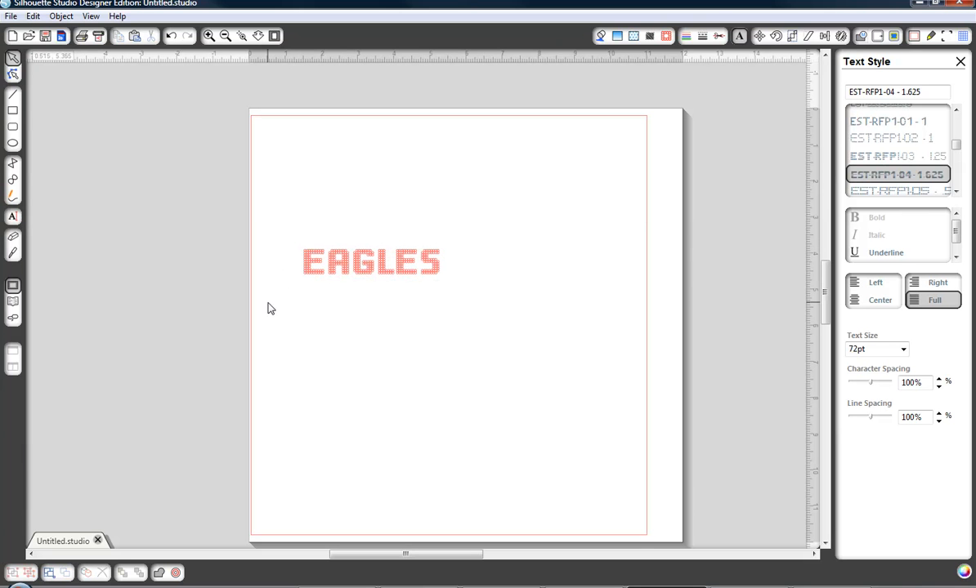
pyautogui.click(404, 268)
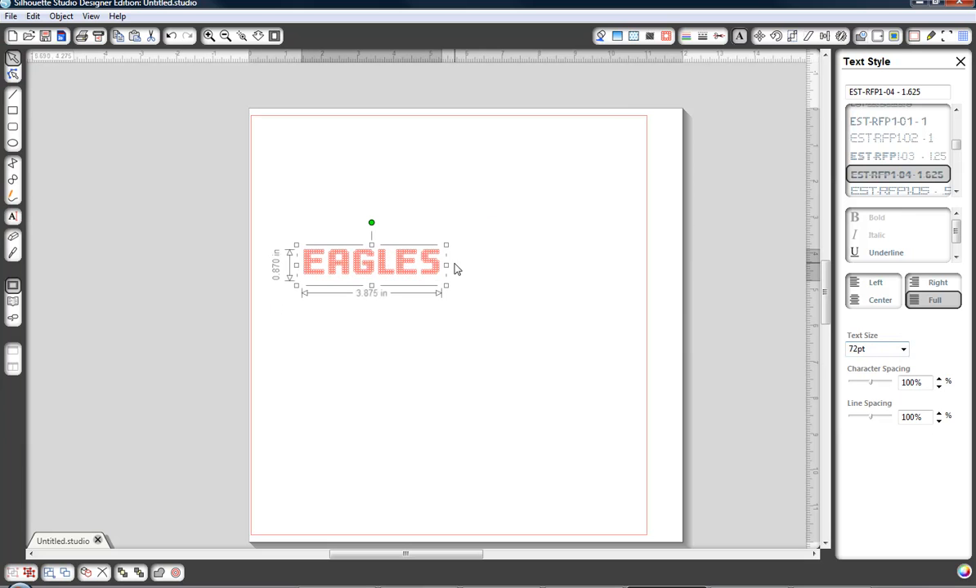
pyautogui.click(666, 37)
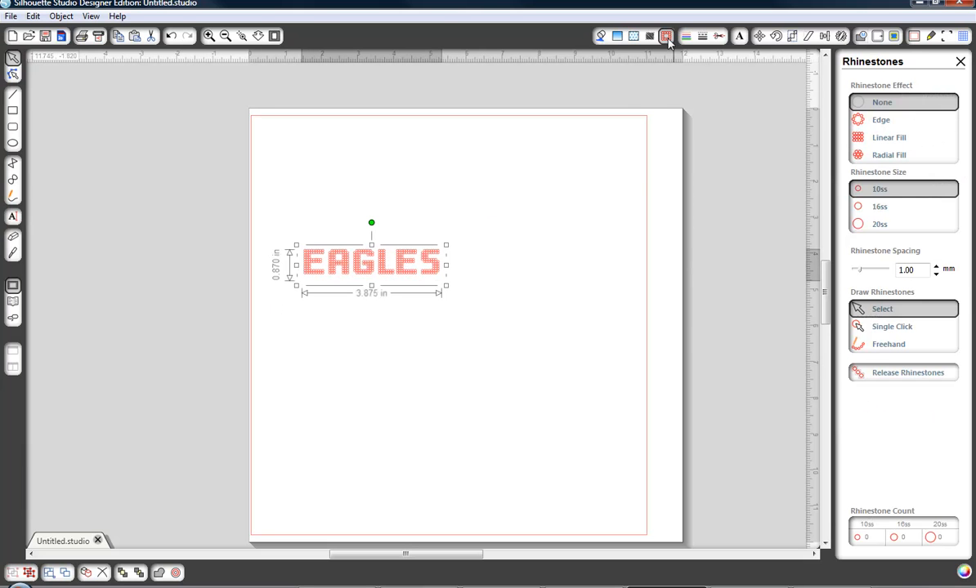
pyautogui.click(876, 121)
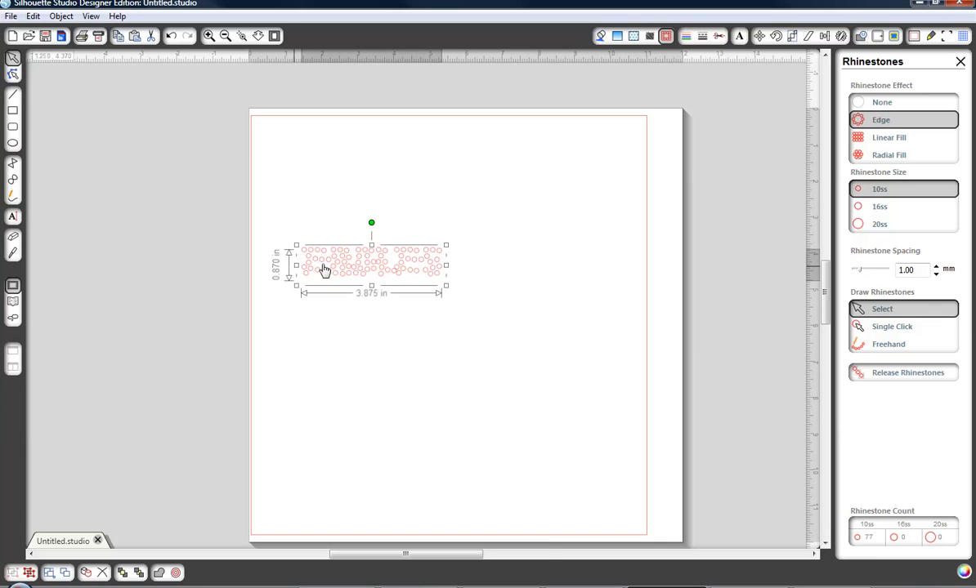
# Step: Release the compound path of the EAGLES lettering so that each circle becomes a single 10ss stone
pyautogui.rightClick(401, 277)
pyautogui.click(467, 510)
pyautogui.hotkey('ctrl', 'z')
pyautogui.moveTo(273, 217); pyautogui.dragTo(260, 381)
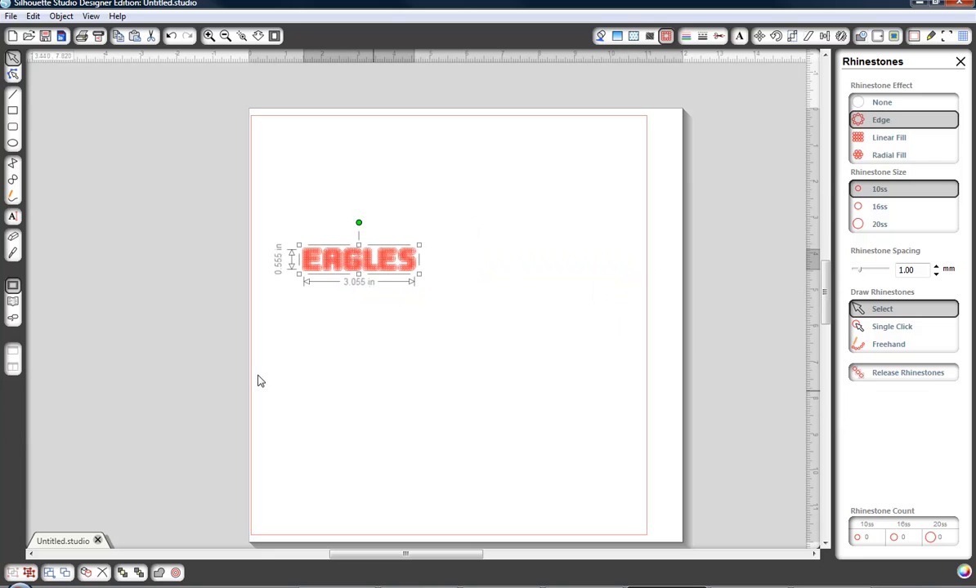
# Step: Select all the EAGLES stones, enlarge the lettering to about 9.59 in wide and deselect it
pyautogui.click(404, 296)
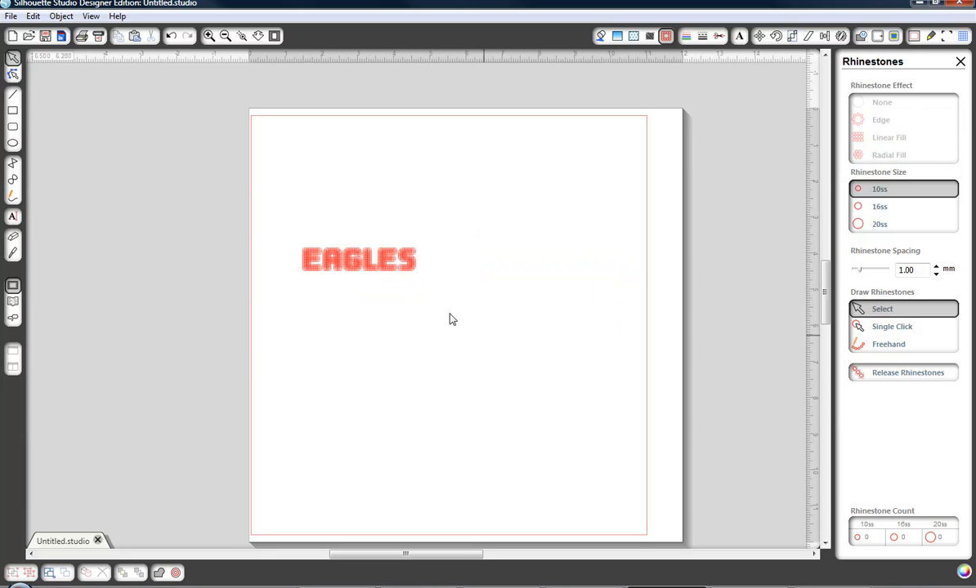
pyautogui.moveTo(273, 220); pyautogui.dragTo(451, 319)
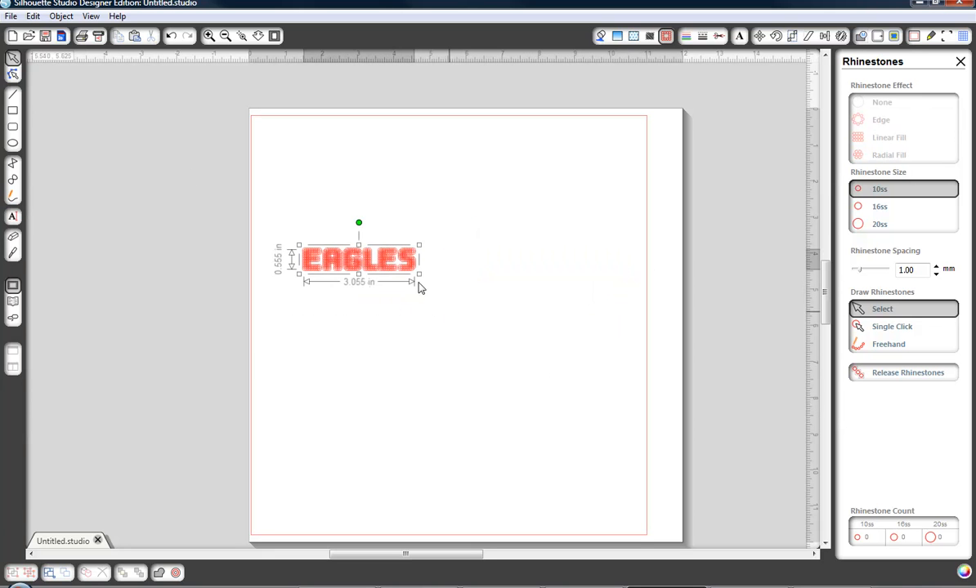
pyautogui.moveTo(562, 391); pyautogui.dragTo(518, 422)
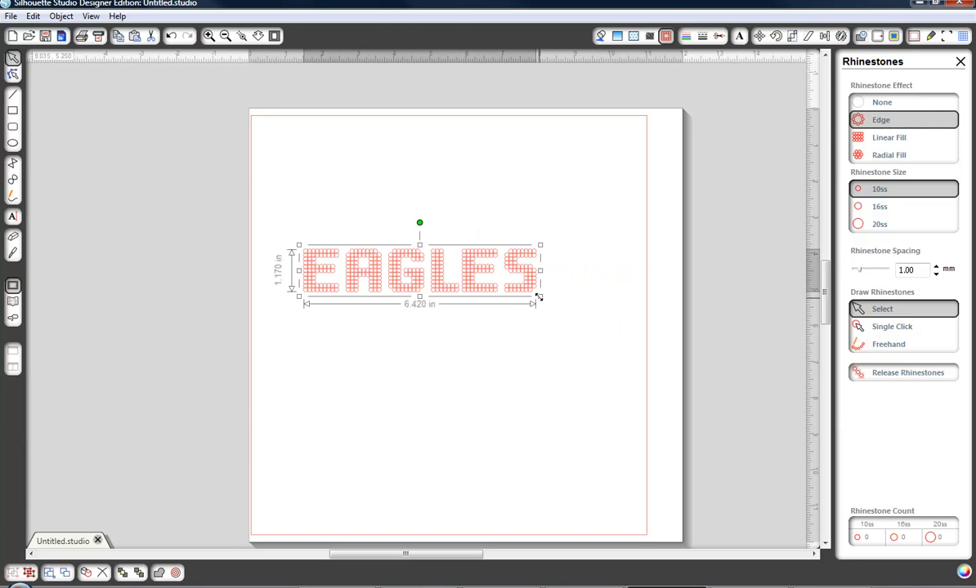
pyautogui.moveTo(620, 362); pyautogui.dragTo(626, 370)
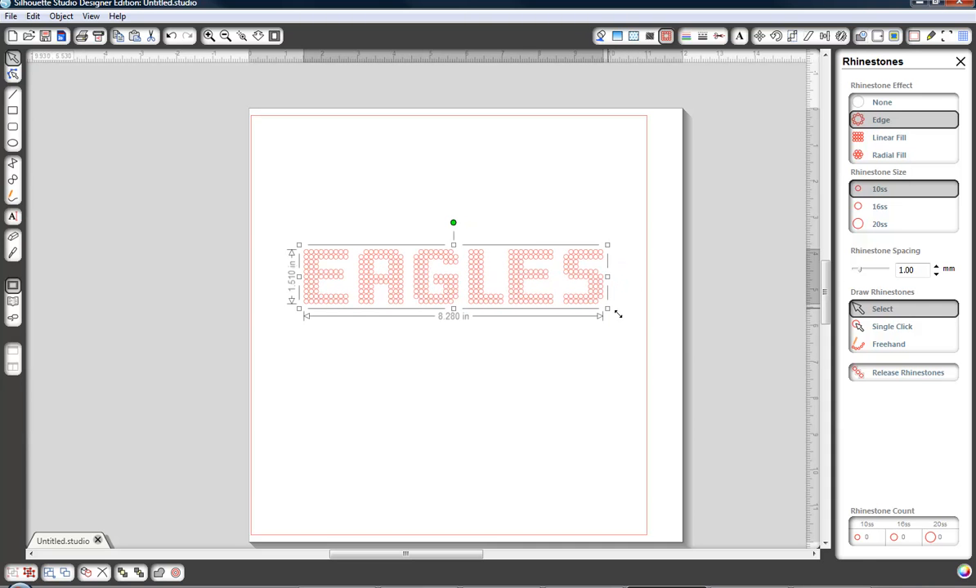
pyautogui.moveTo(672, 342); pyautogui.dragTo(731, 332)
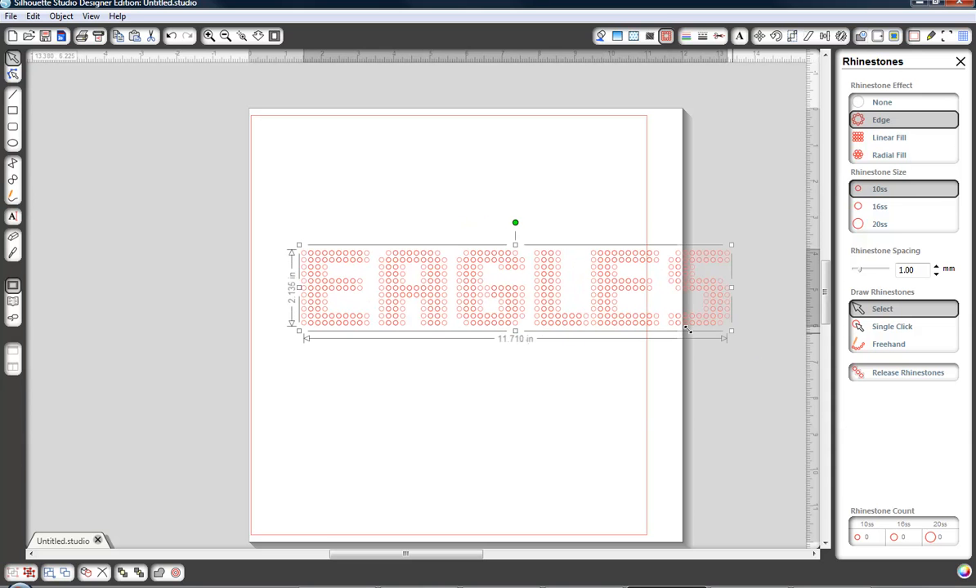
pyautogui.moveTo(686, 329); pyautogui.dragTo(654, 326)
pyautogui.click(342, 391)
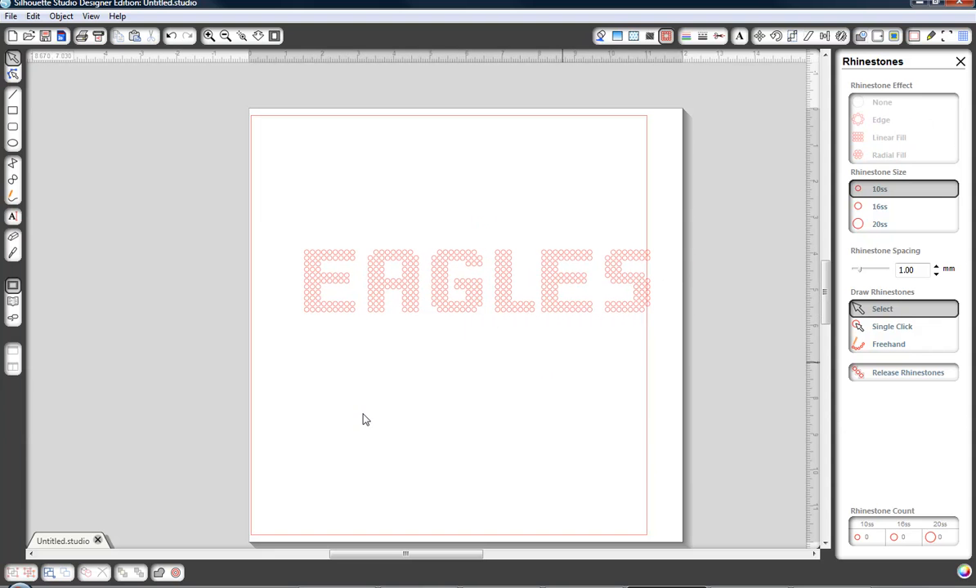
# Step: Select the whole EAGLES lettering and move it sideways until it fits inside the page's cut border
pyautogui.moveTo(274, 222); pyautogui.dragTo(710, 381)
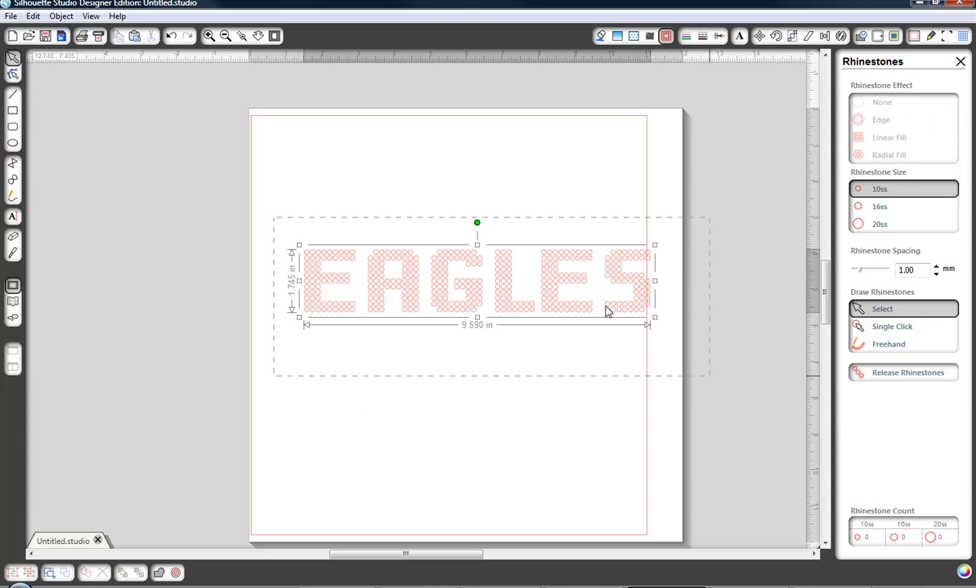
pyautogui.moveTo(589, 292); pyautogui.dragTo(555, 297)
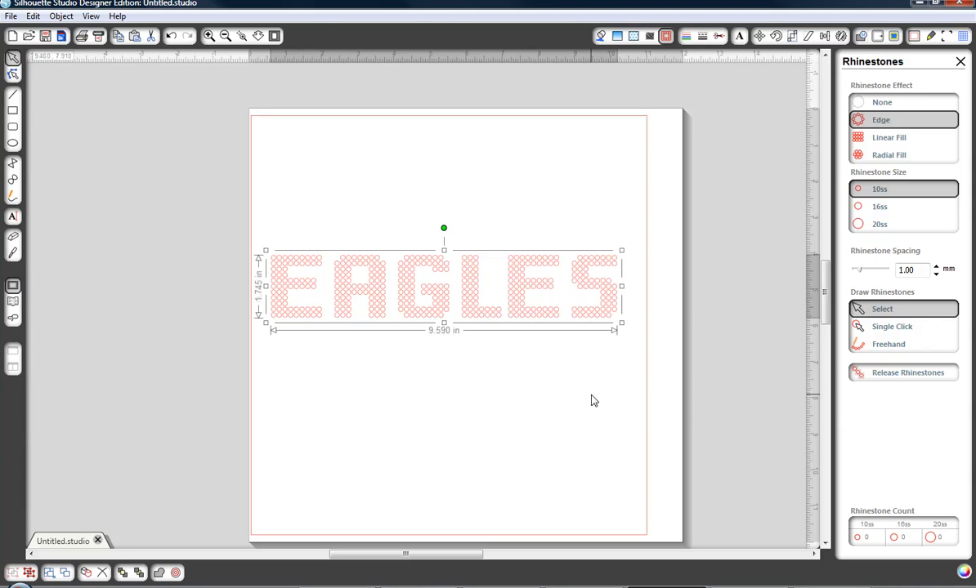
pyautogui.moveTo(517, 322); pyautogui.dragTo(524, 312)
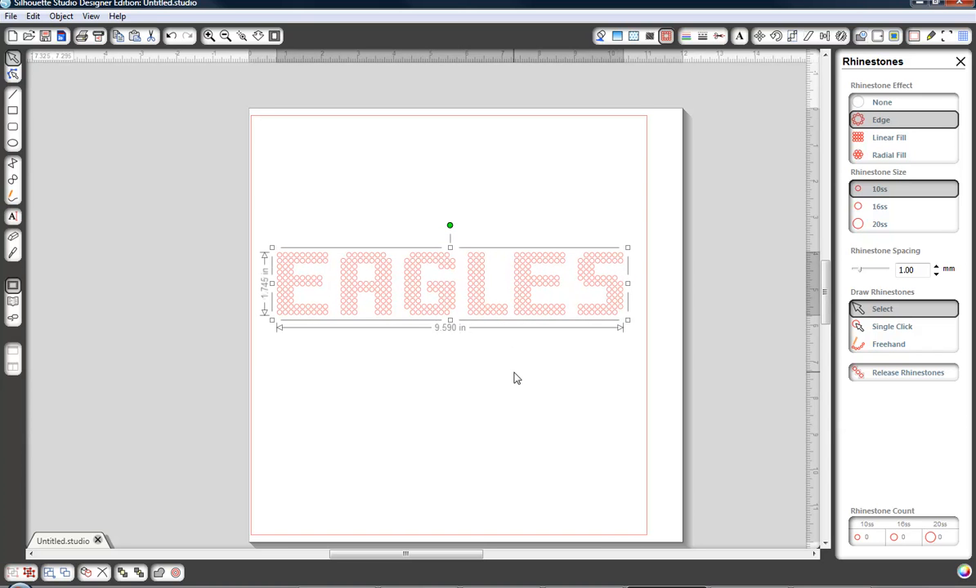
# Step: Delete the EAGLES lettering and choose the rhinestone font RA SereneCombo for new text
pyautogui.press('Delete')
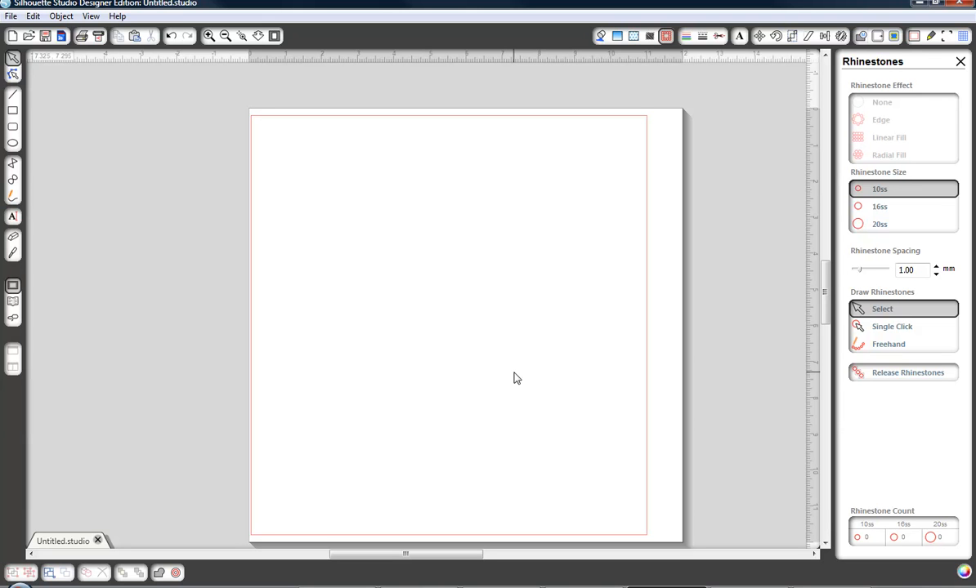
pyautogui.click(739, 37)
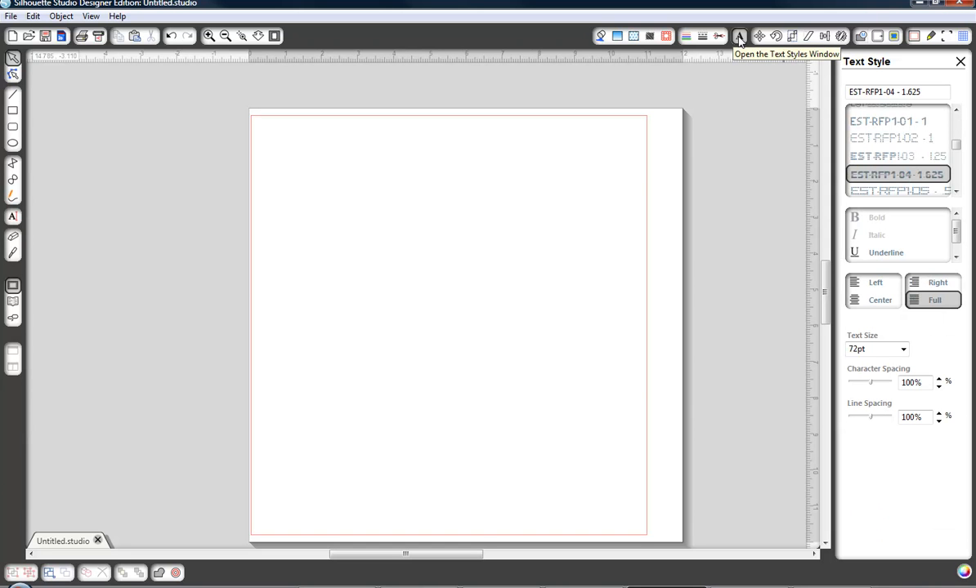
pyautogui.moveTo(929, 93); pyautogui.dragTo(801, 110)
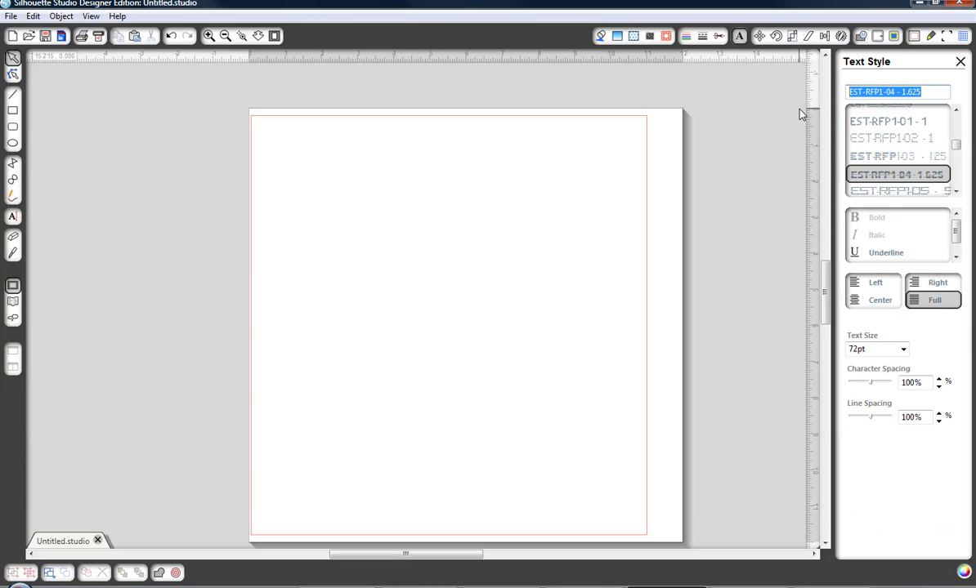
pyautogui.write('RA Athletic Reg Combo')
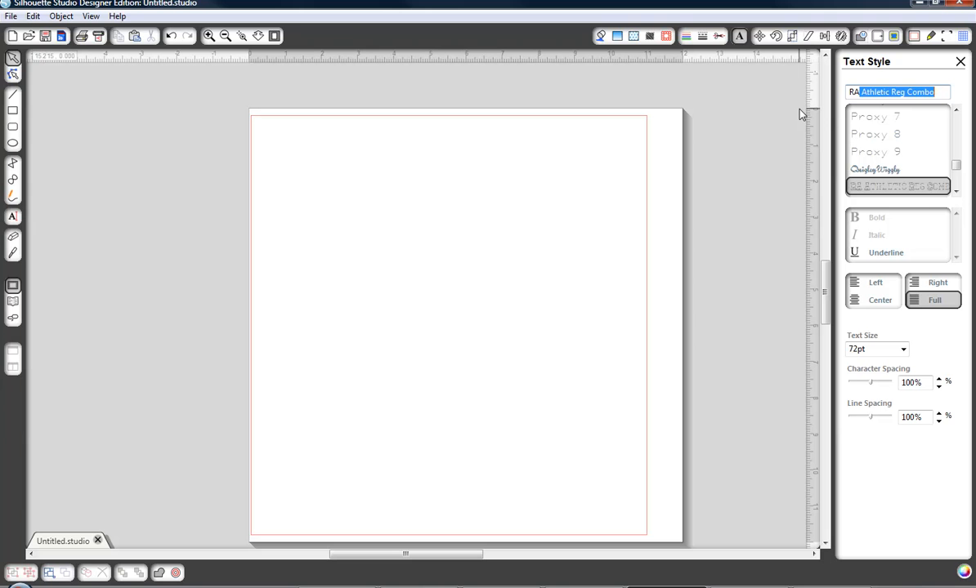
pyautogui.click(956, 191)
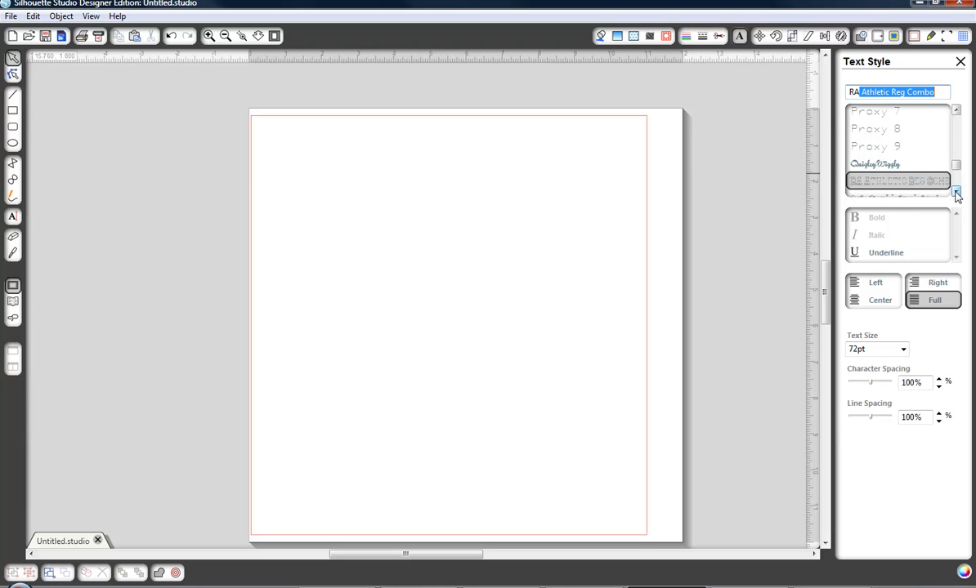
pyautogui.click(956, 193)
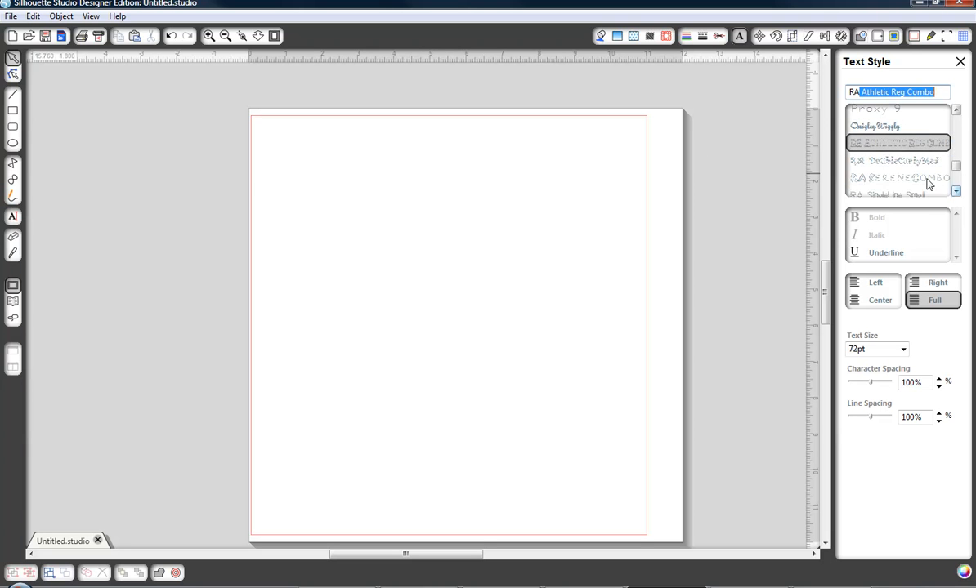
pyautogui.click(927, 178)
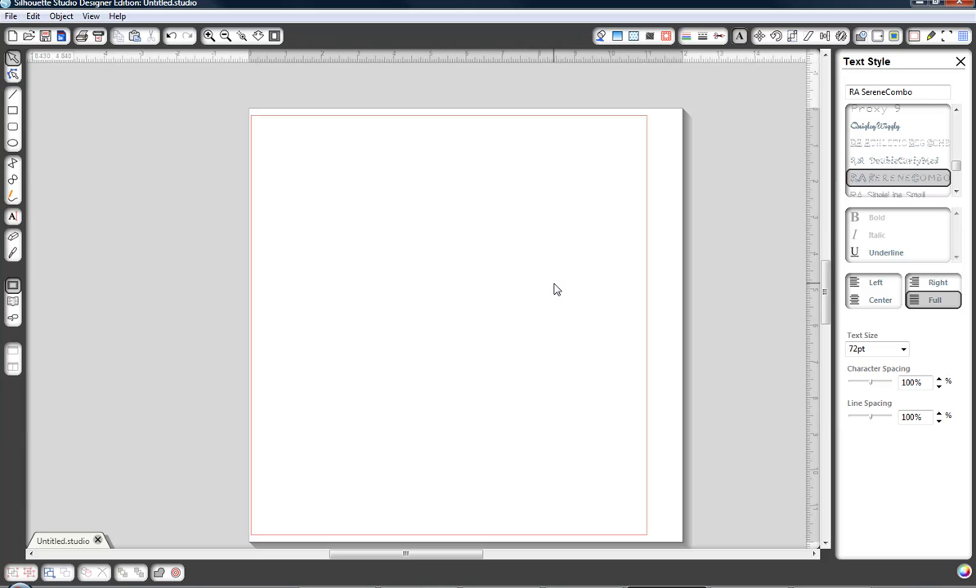
# Step: Add the text COMBO in the chosen rhinestone font at 72 pt in the upper middle of the page
pyautogui.click(12, 217)
pyautogui.click(359, 268)
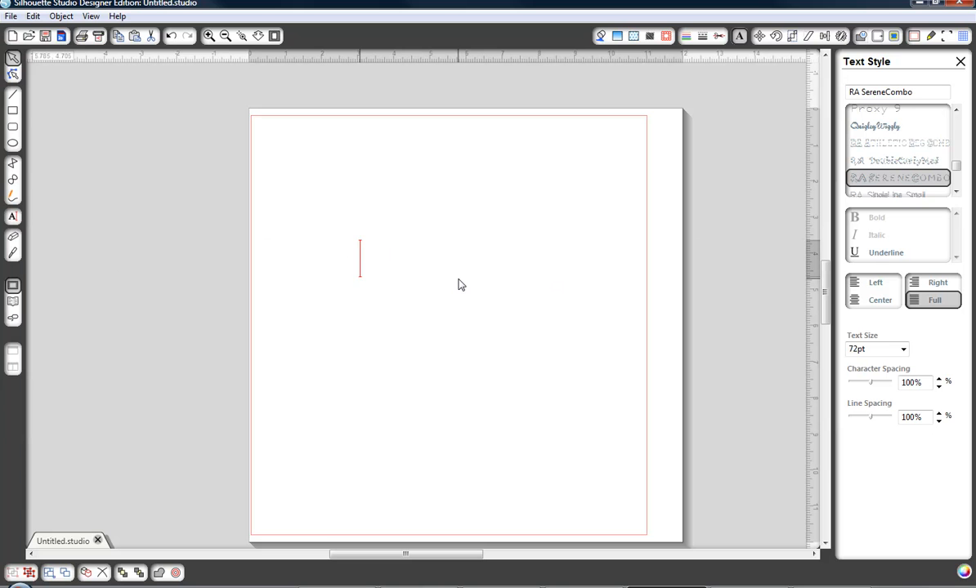
pyautogui.write('COMBO')
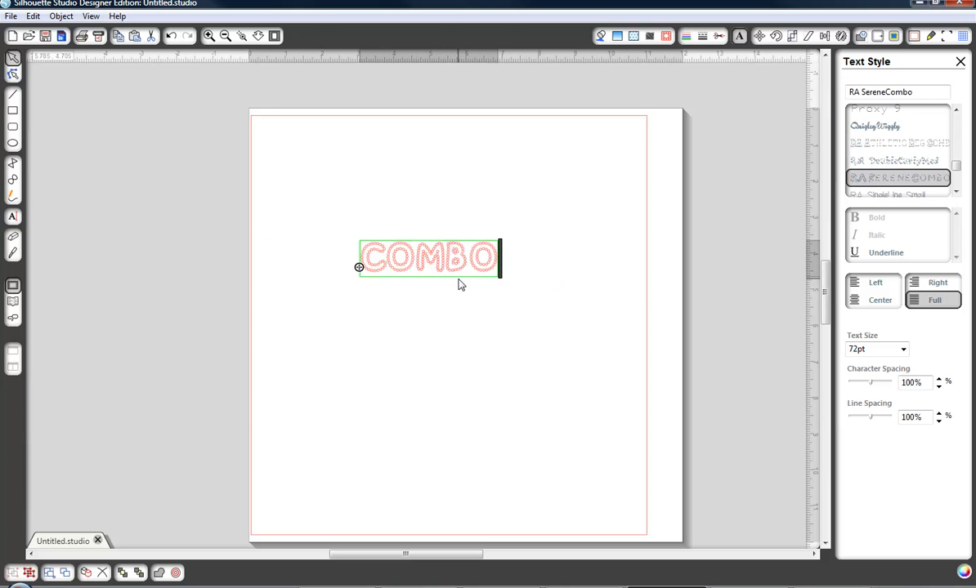
pyautogui.click(866, 349)
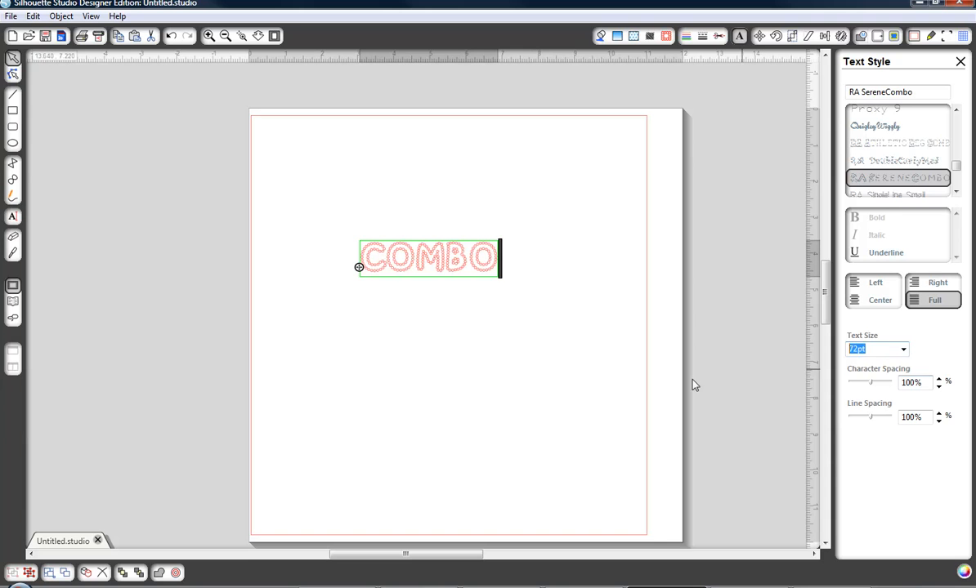
pyautogui.click(470, 377)
# Step: Copy the COMBO text and paste the copy directly in front of the original
pyautogui.click(457, 276)
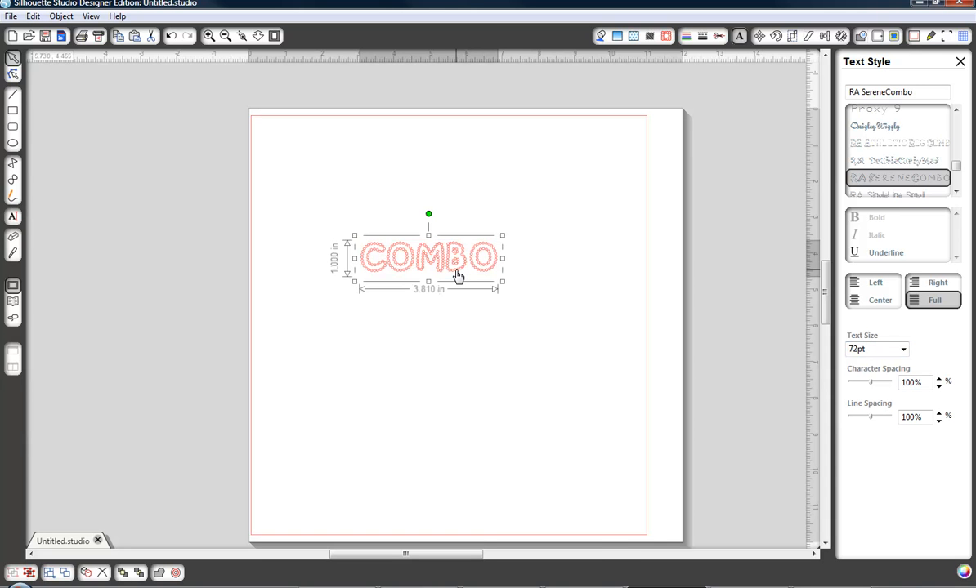
pyautogui.rightClick(457, 276)
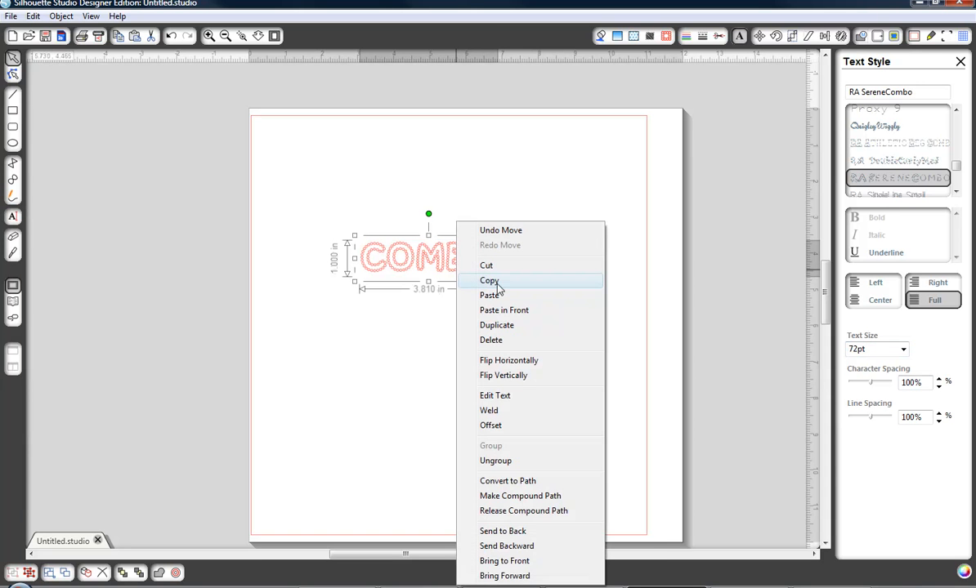
pyautogui.click(465, 279)
pyautogui.rightClick(457, 278)
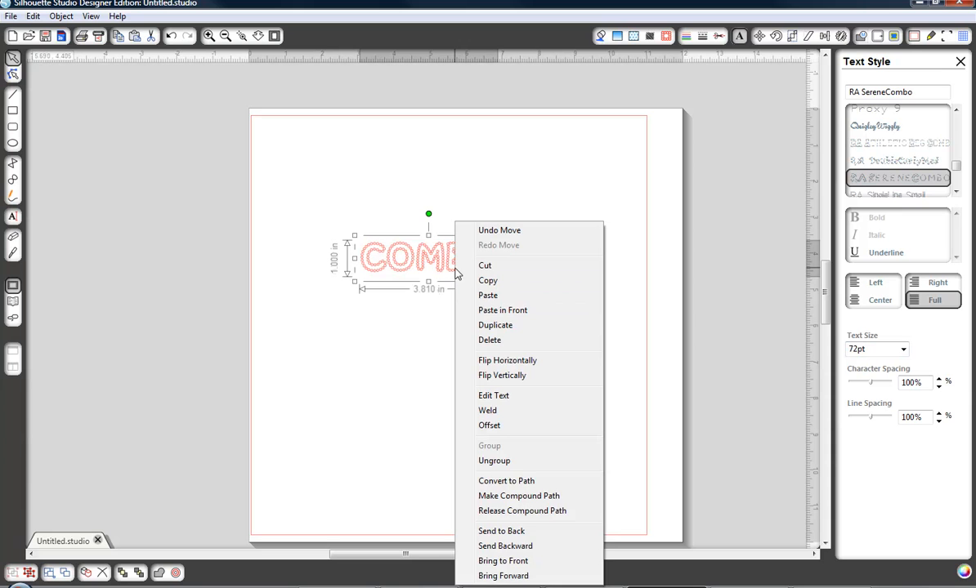
pyautogui.click(502, 313)
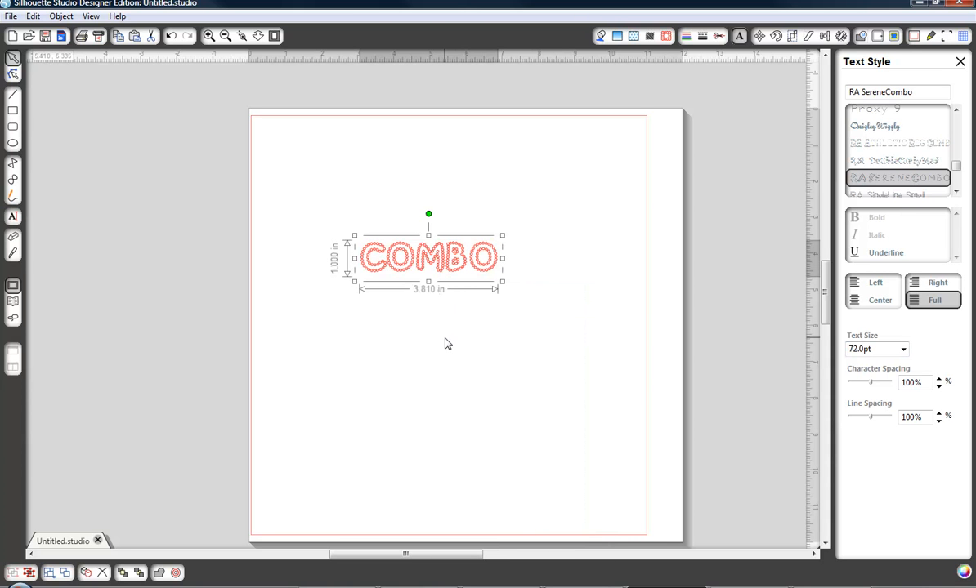
# Step: Replace the outline letters in the front copy of COMBO with the font's matching fill letters, correcting the last O
pyautogui.doubleClick(478, 270)
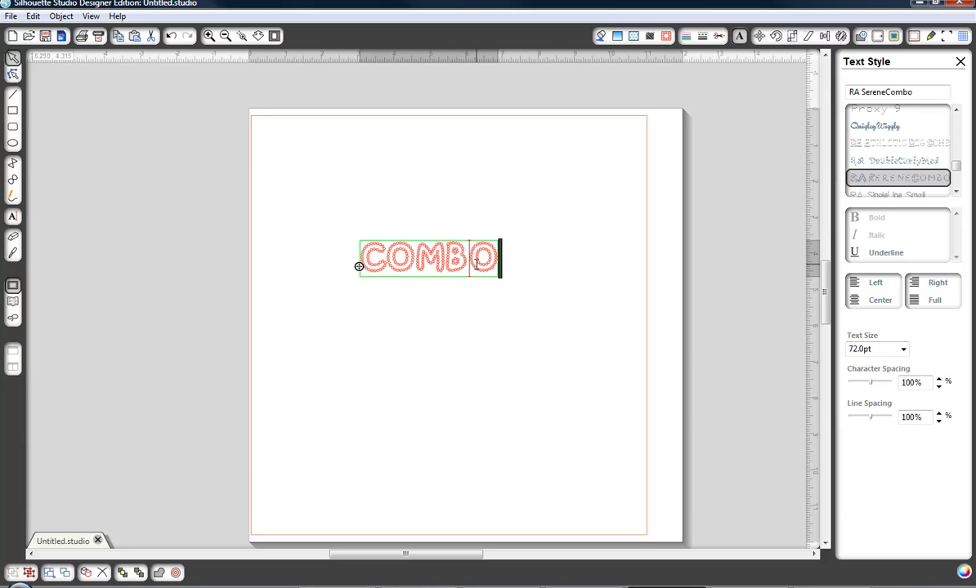
pyautogui.press('Left')
pyautogui.press('Left')
pyautogui.press('Left')
pyautogui.press('Left')
pyautogui.press('Left')
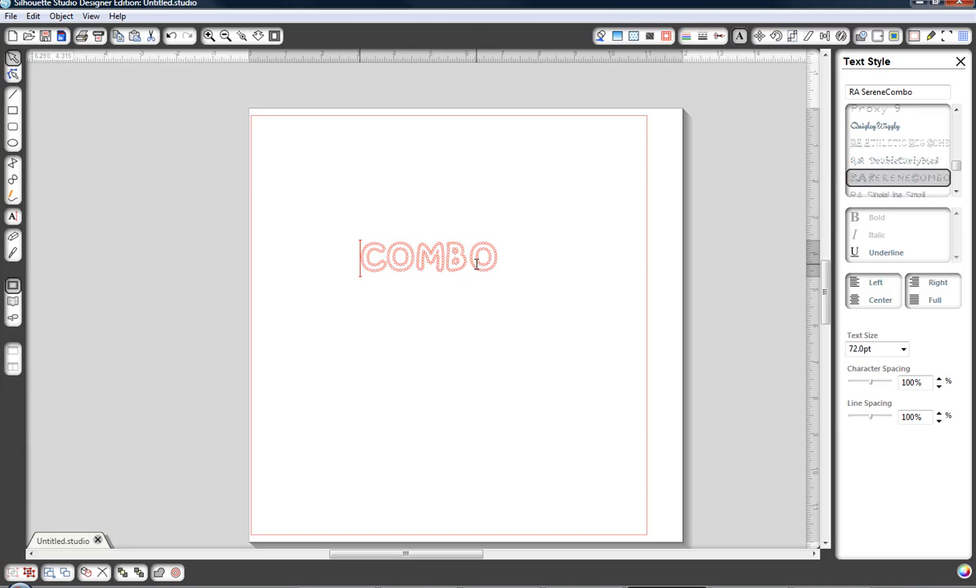
pyautogui.hotkey('shift', 'Right')
pyautogui.hotkey('shift', 'Right')
pyautogui.hotkey('shift', 'Right')
pyautogui.hotkey('shift', 'Right')
pyautogui.hotkey('shift', 'Right')
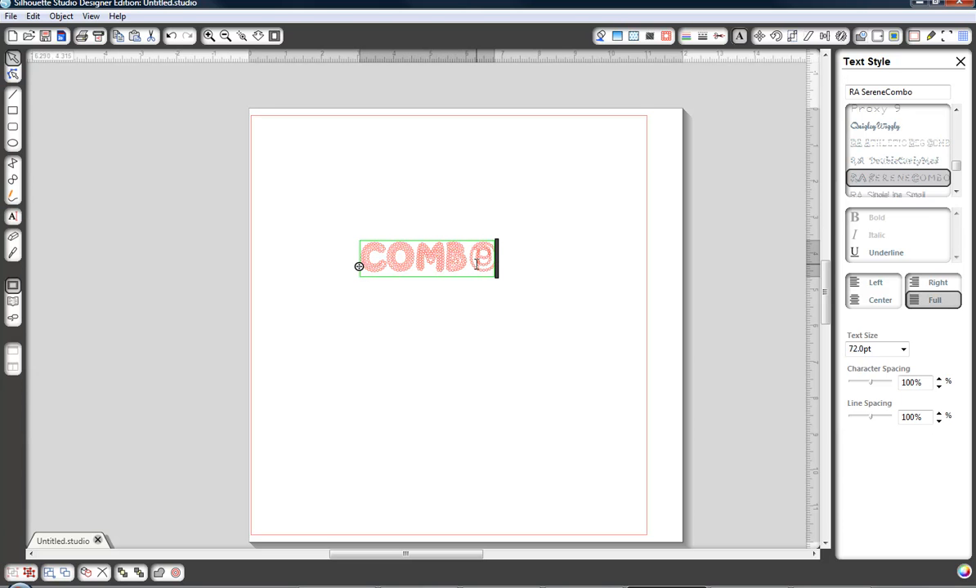
pyautogui.press('BackSpace')
pyautogui.write('O')
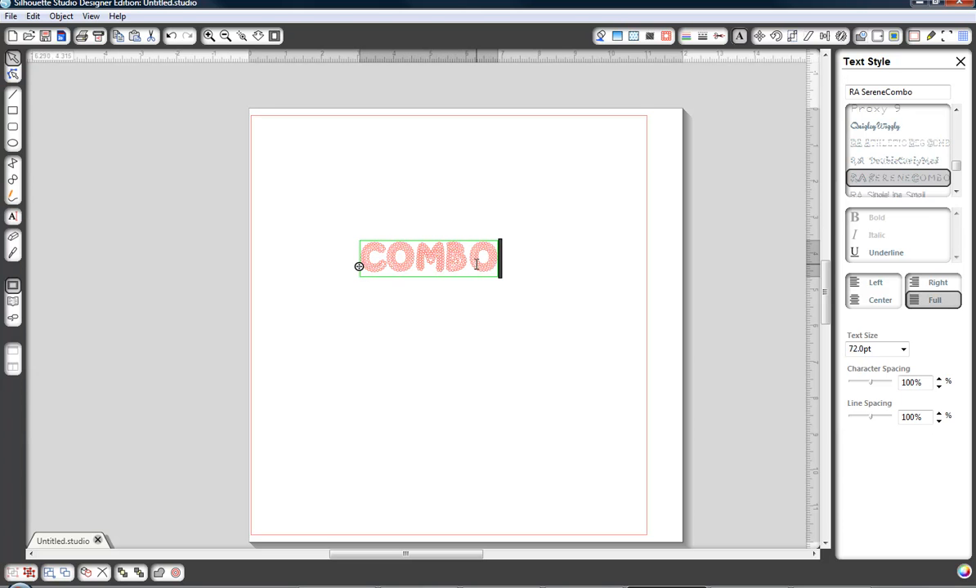
pyautogui.click(250, 212)
# Step: Select both overlaid COMBO texts and apply the Edge rhinestone effect with 10ss stones
pyautogui.click(396, 256)
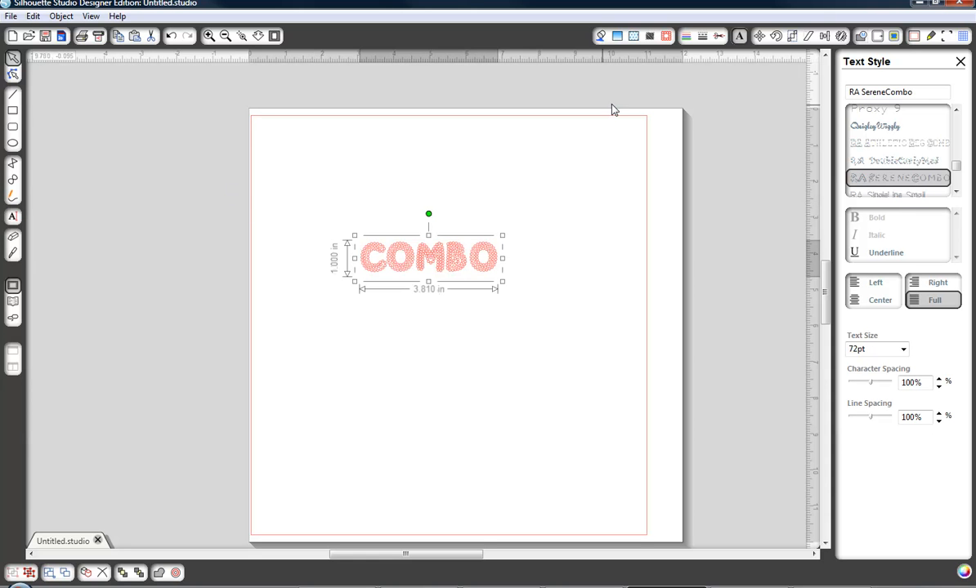
pyautogui.moveTo(606, 171); pyautogui.dragTo(254, 363)
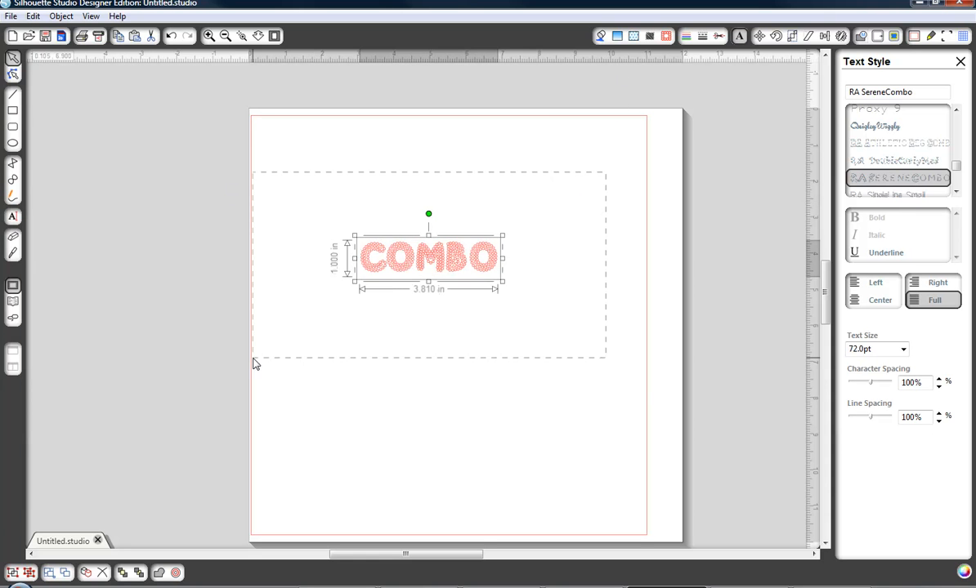
pyautogui.click(665, 35)
pyautogui.click(879, 121)
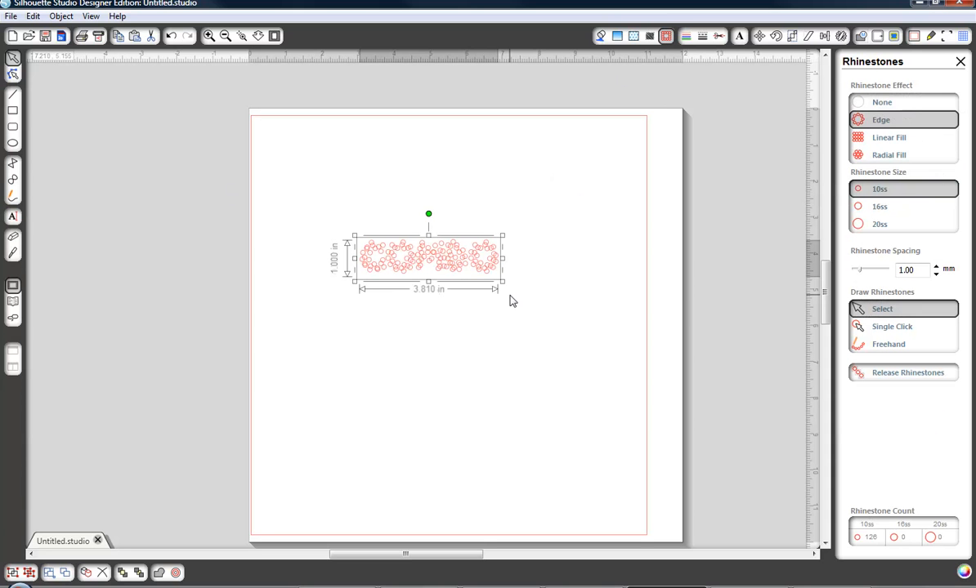
# Step: Select both overlaid COMBO texts and release their compound path
pyautogui.click(353, 304)
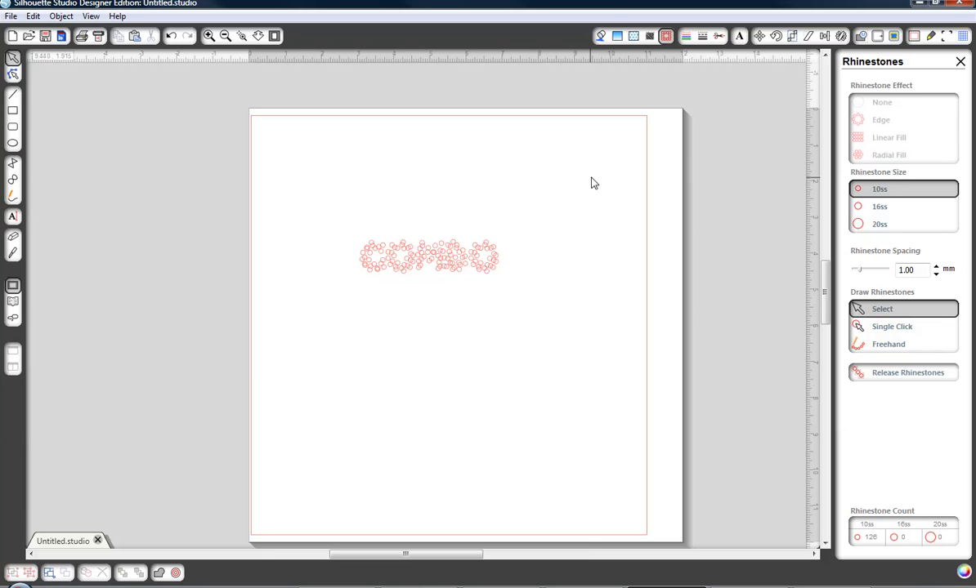
pyautogui.moveTo(592, 177); pyautogui.dragTo(234, 383)
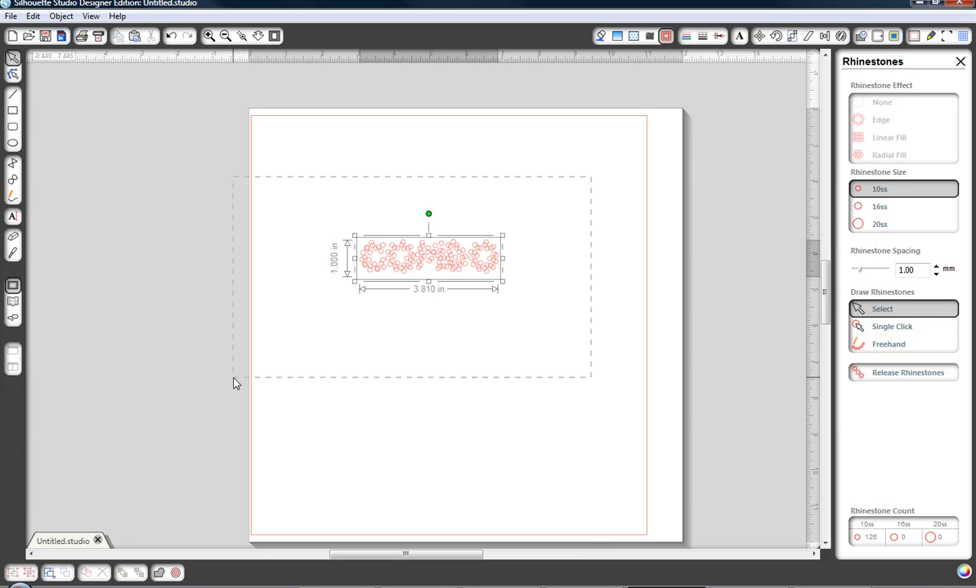
pyautogui.rightClick(442, 268)
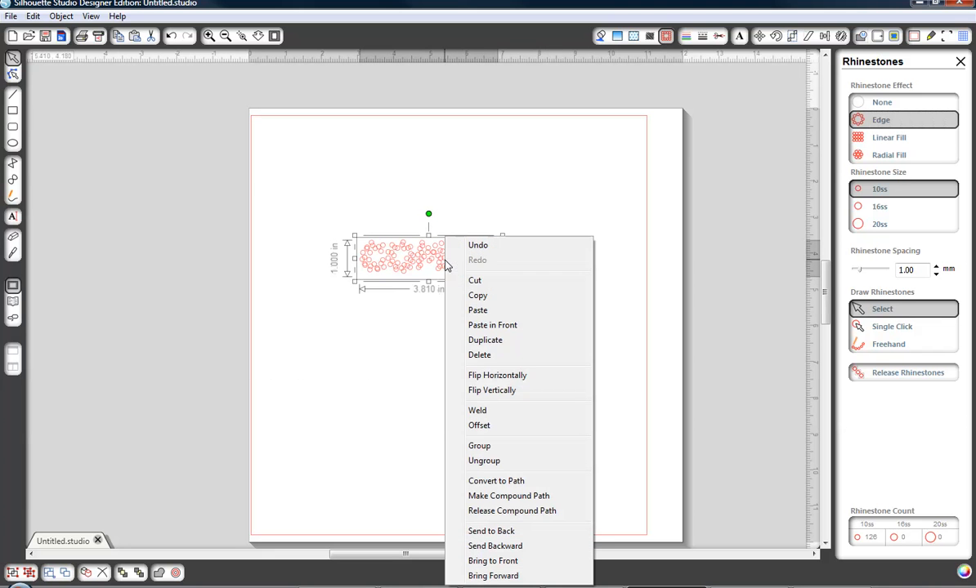
pyautogui.click(536, 516)
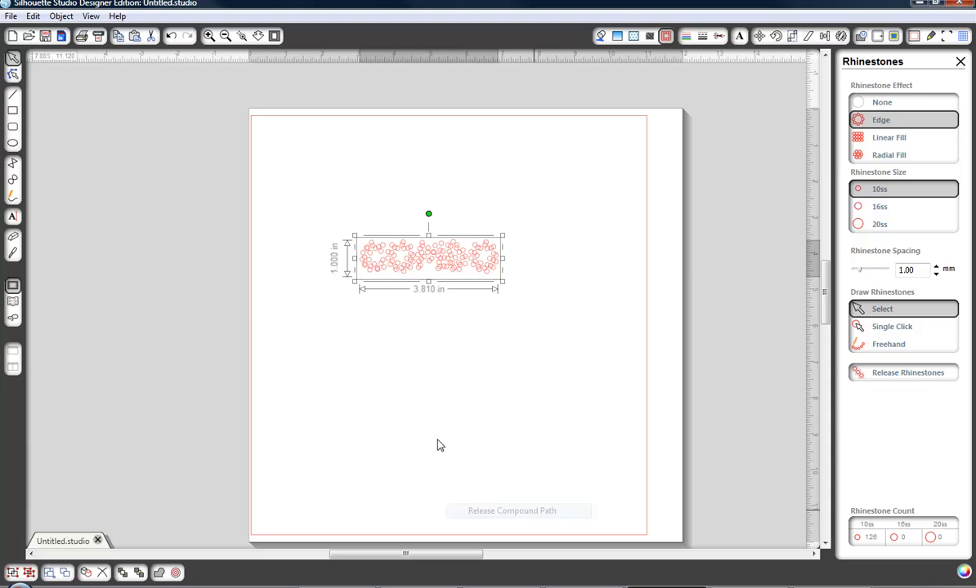
pyautogui.click(388, 362)
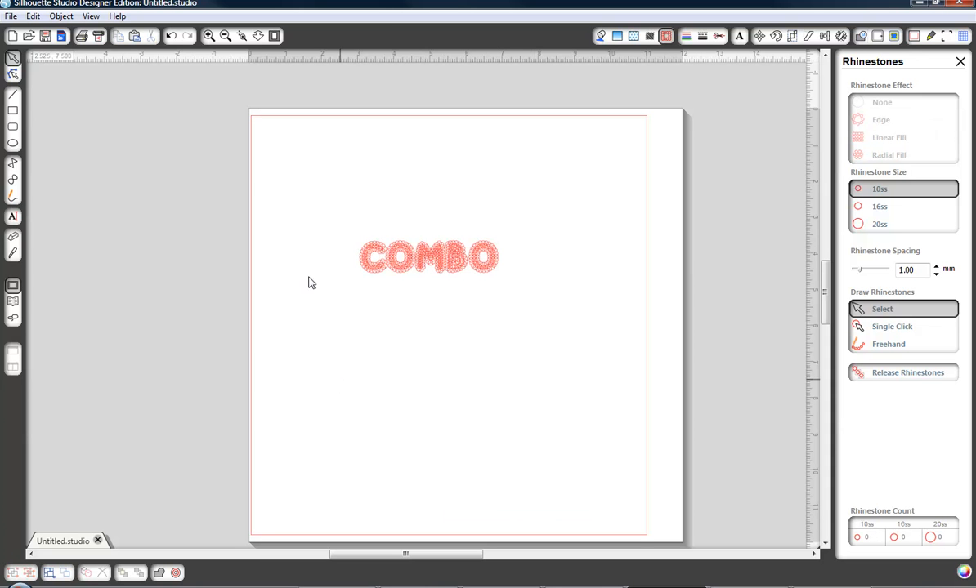
# Step: Fill the stones of the COMBO outline layer with red
pyautogui.click(486, 277)
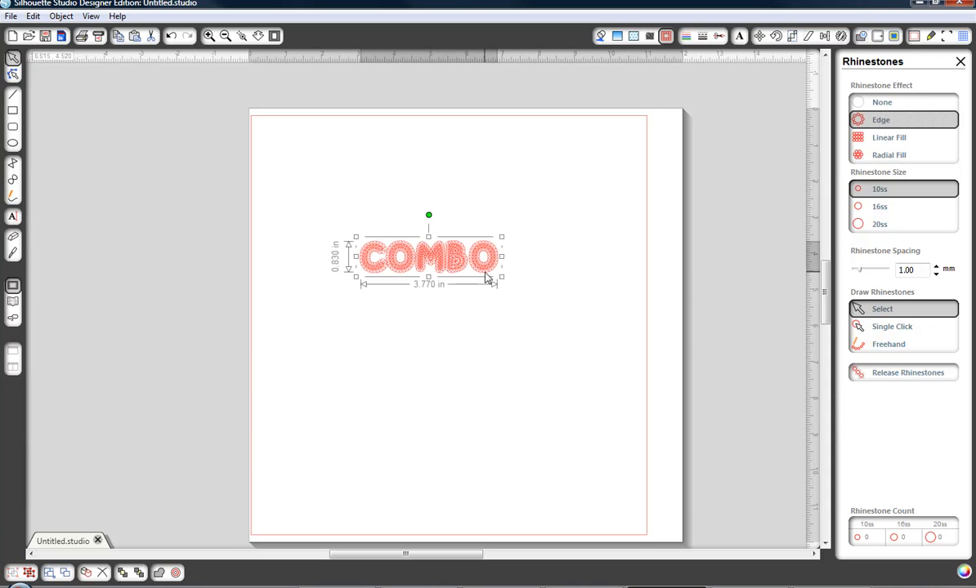
pyautogui.click(602, 37)
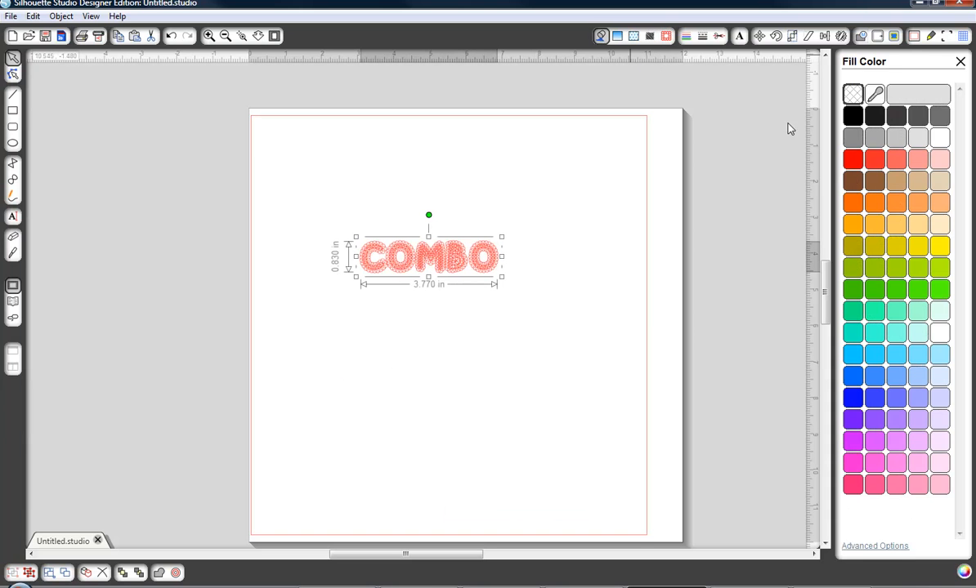
pyautogui.click(874, 160)
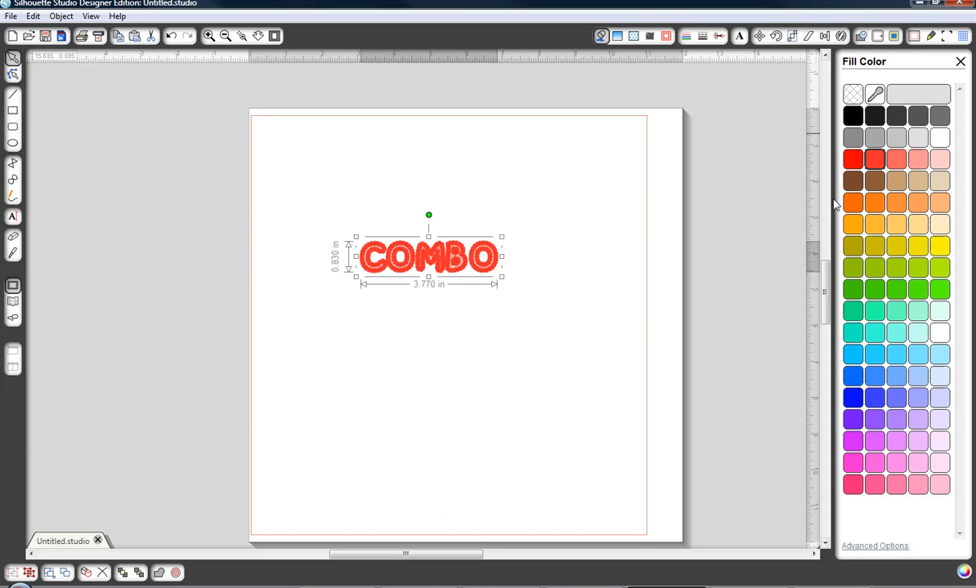
pyautogui.click(544, 243)
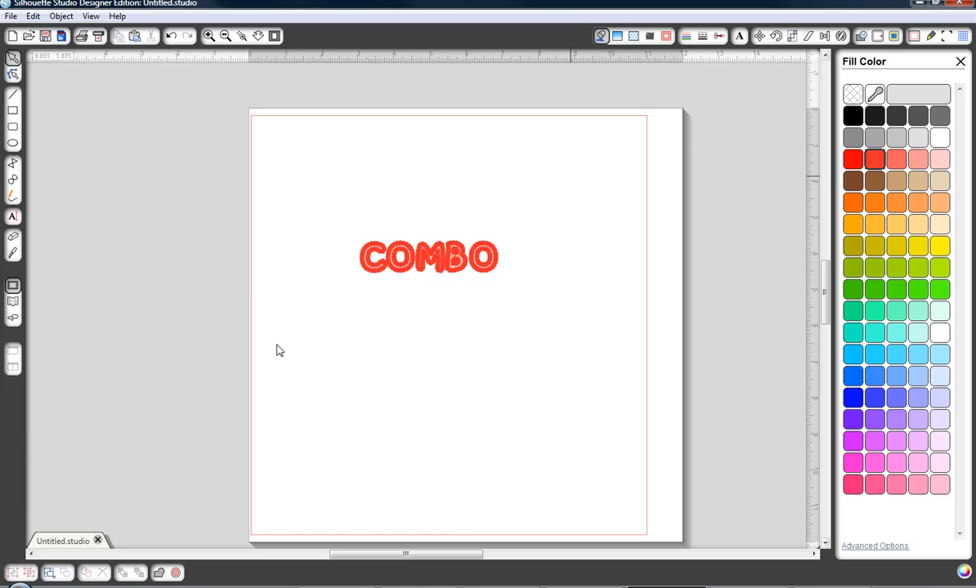
# Step: Enlarge both COMBO layers together until their stones stop overlapping, and move the lettering to the middle of the page width
pyautogui.moveTo(278, 343); pyautogui.dragTo(636, 151)
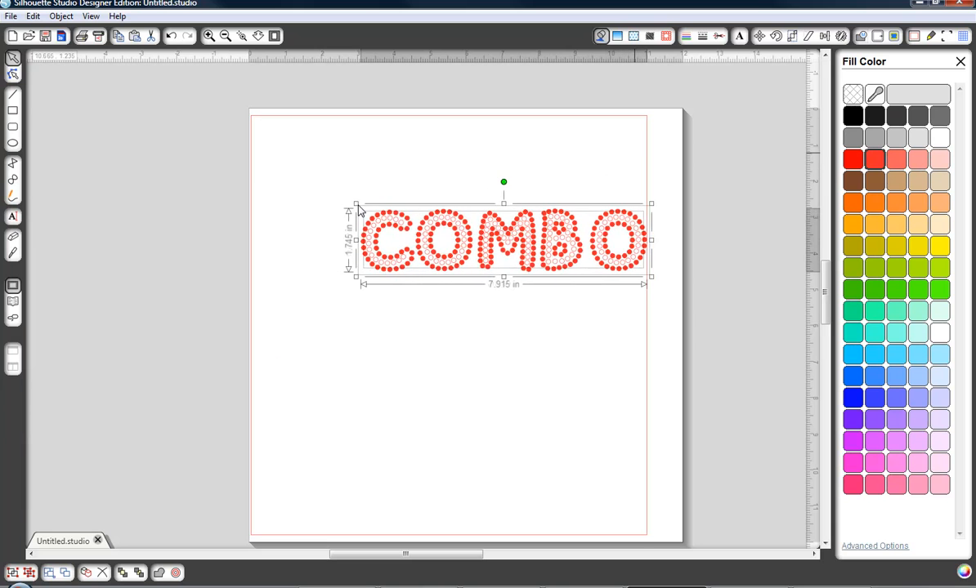
pyautogui.hotkey('ctrl', 'z')
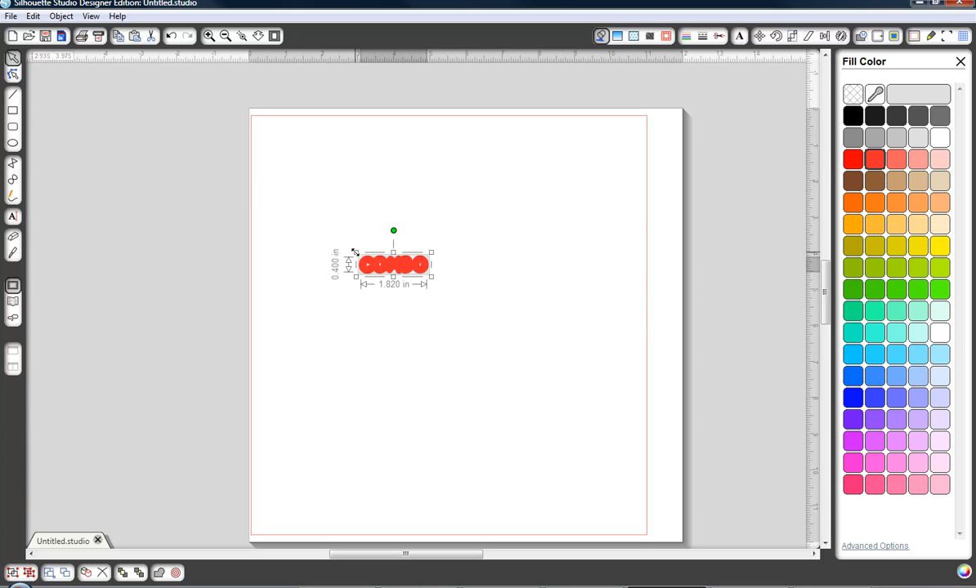
pyautogui.moveTo(257, 181); pyautogui.dragTo(257, 181)
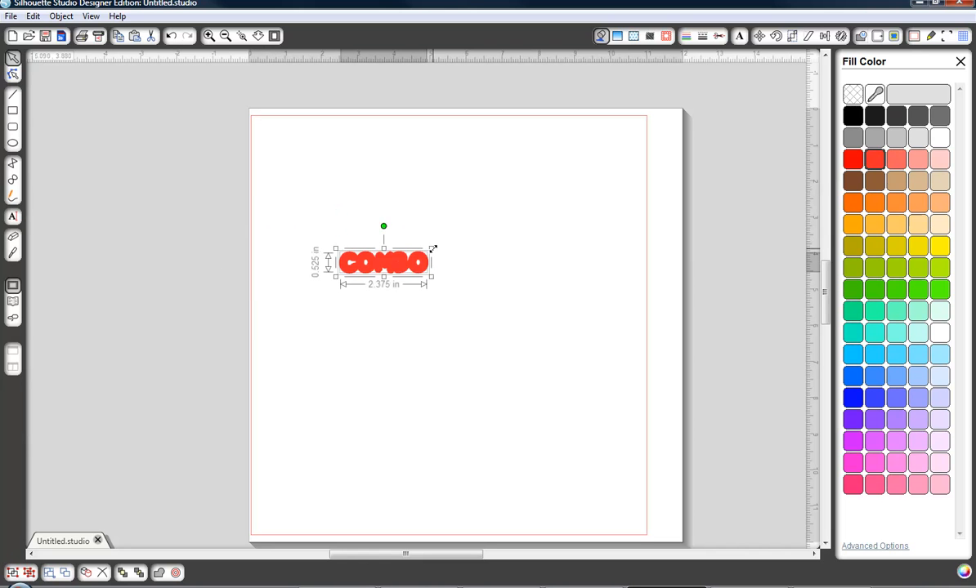
pyautogui.moveTo(600, 179); pyautogui.dragTo(618, 168)
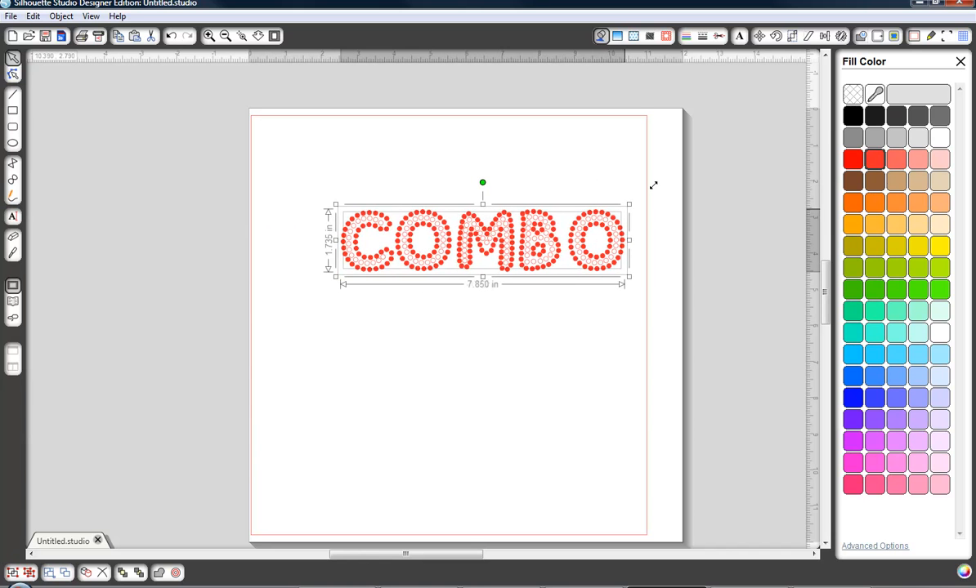
pyautogui.moveTo(653, 186); pyautogui.dragTo(654, 192)
pyautogui.click(559, 340)
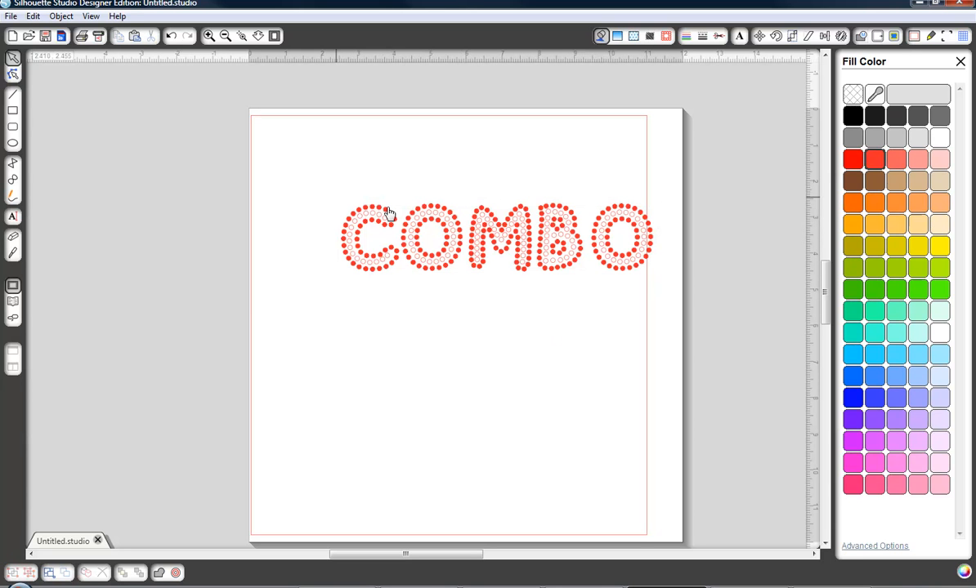
pyautogui.moveTo(279, 181); pyautogui.dragTo(644, 295)
pyautogui.moveTo(552, 277); pyautogui.dragTo(516, 317)
pyautogui.click(340, 324)
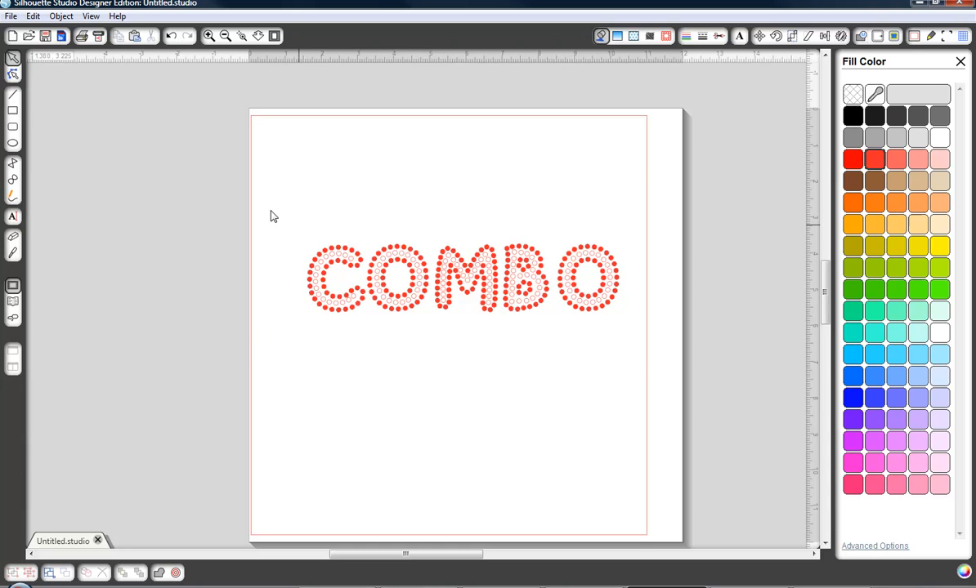
# Step: Delete the COMBO lettering and choose the TRW 116 Zebra RF4 font for new text
pyautogui.moveTo(258, 194); pyautogui.dragTo(657, 369)
pyautogui.press('Delete')
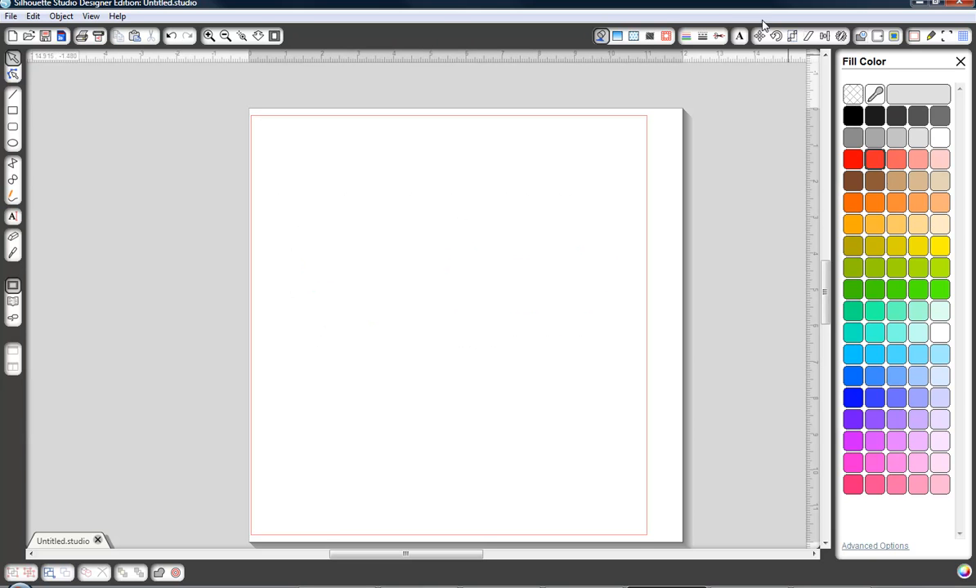
pyautogui.click(739, 36)
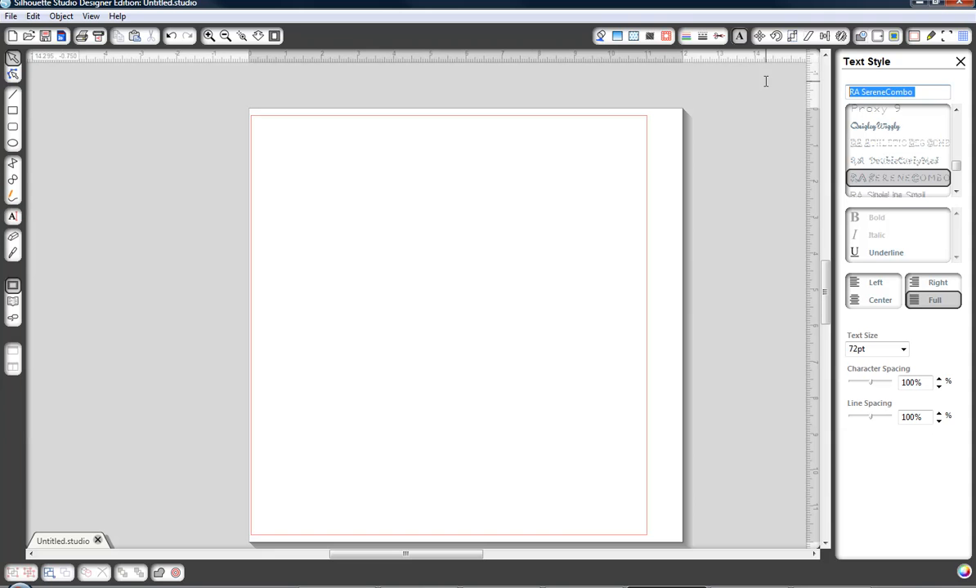
pyautogui.write('TRW116 Zebra RF4')
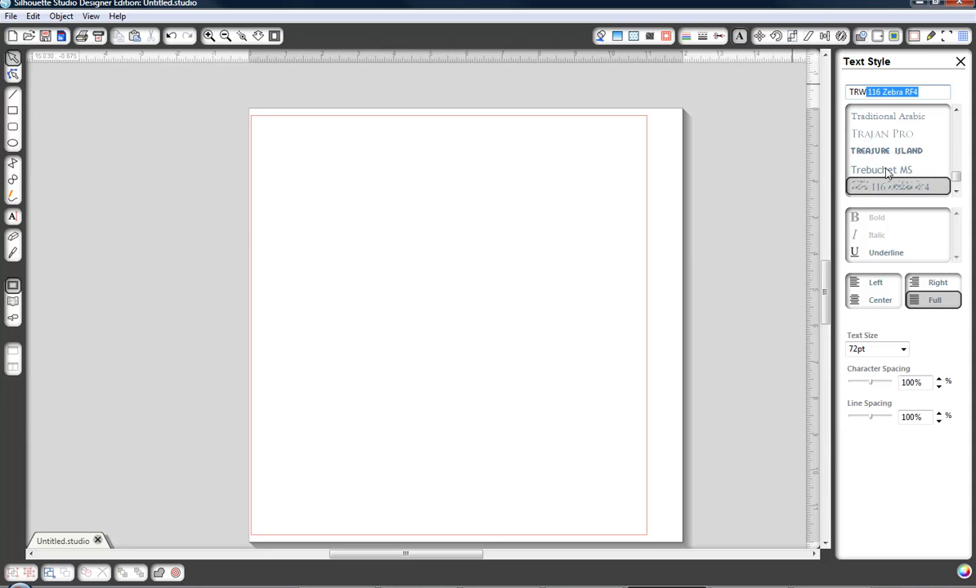
pyautogui.click(878, 189)
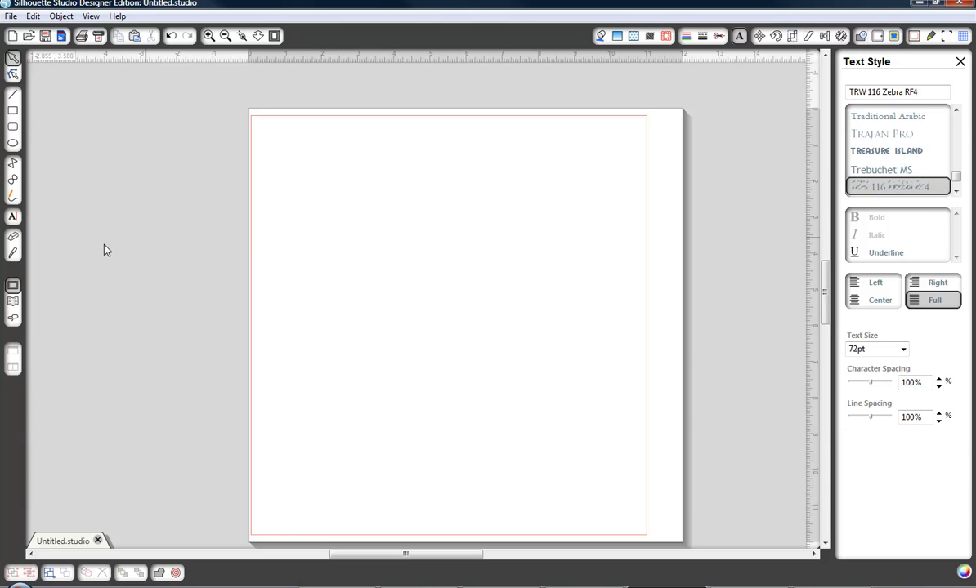
# Step: Add the lowercase text zebra at 72 pt in the middle left area of the page
pyautogui.click(14, 218)
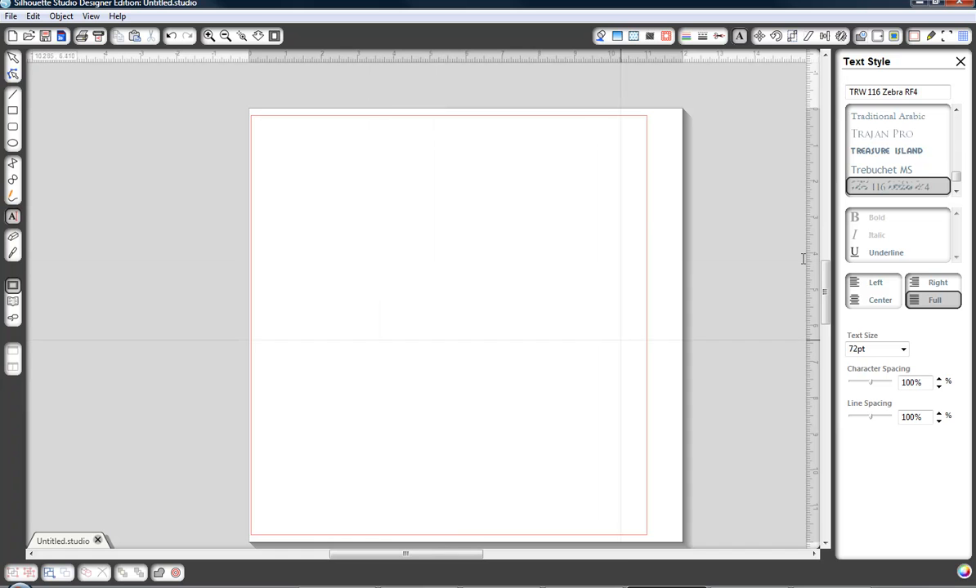
pyautogui.click(316, 297)
pyautogui.press('Escape')
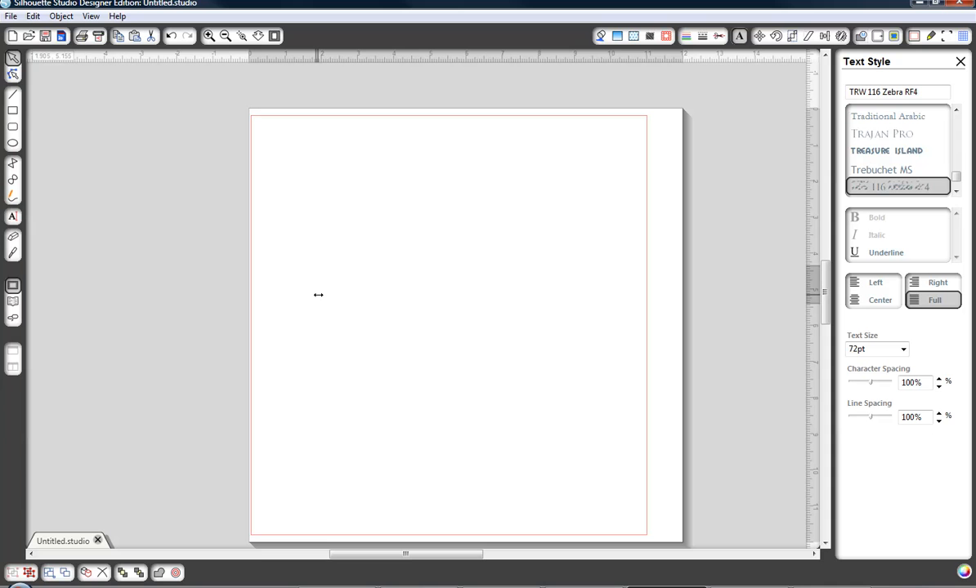
pyautogui.write('zebra')
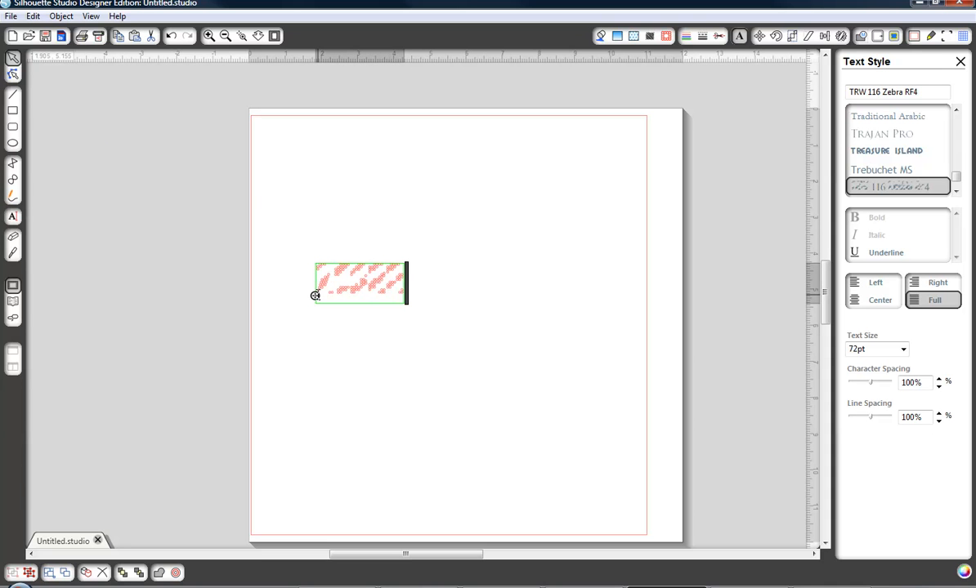
pyautogui.click(264, 187)
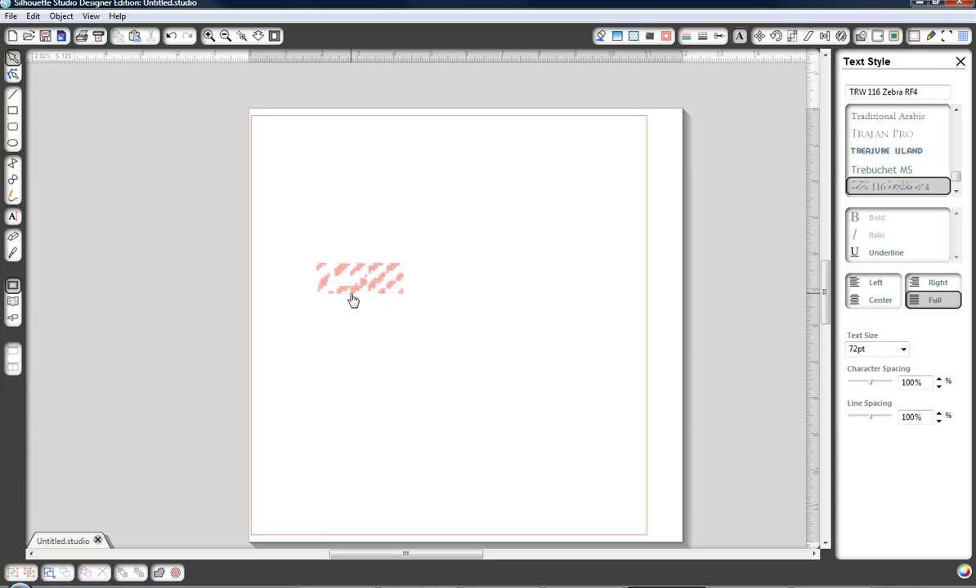
# Step: Move the zebra text toward the page center, copy it and paste the copy directly in front
pyautogui.moveTo(352, 299); pyautogui.dragTo(434, 294)
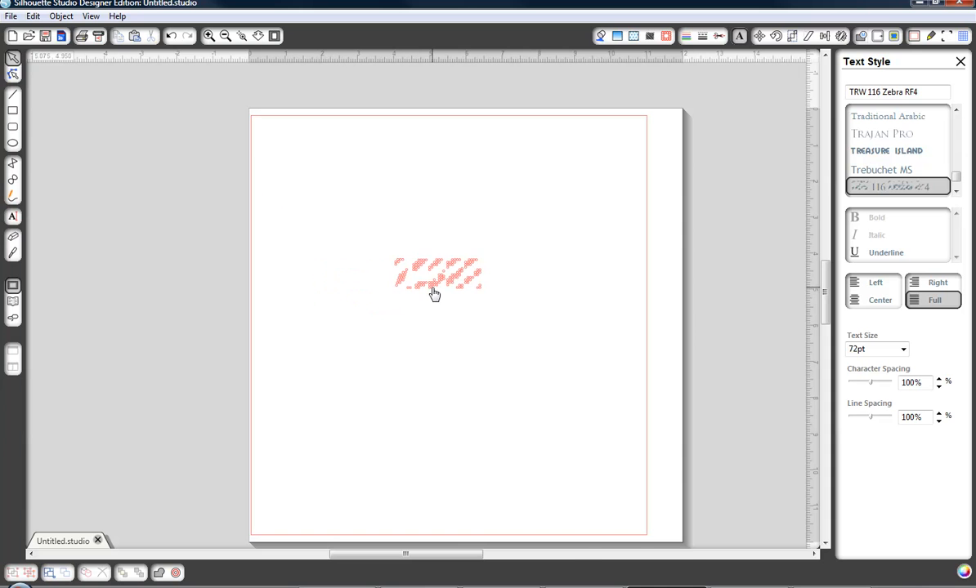
pyautogui.rightClick(434, 294)
pyautogui.click(444, 280)
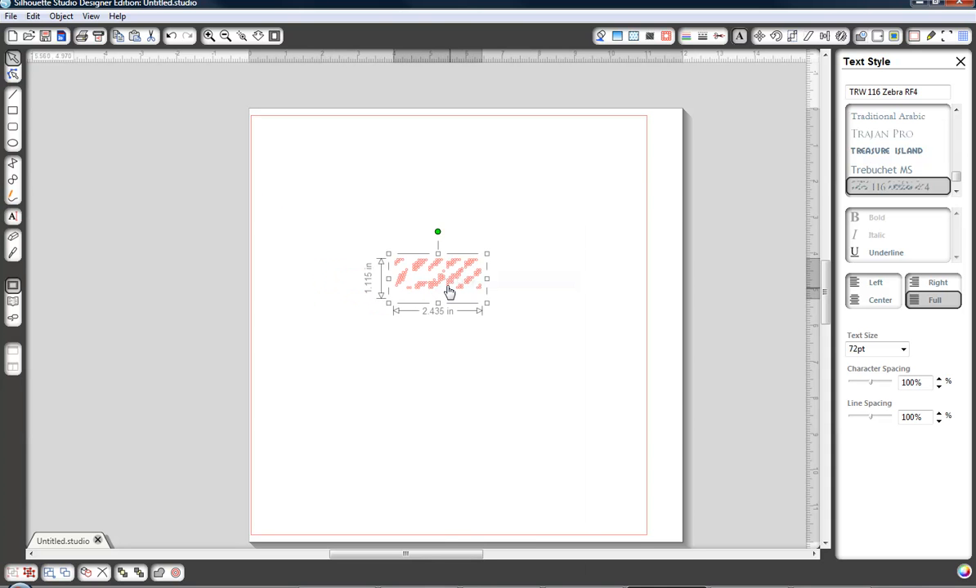
pyautogui.rightClick(443, 279)
pyautogui.click(483, 309)
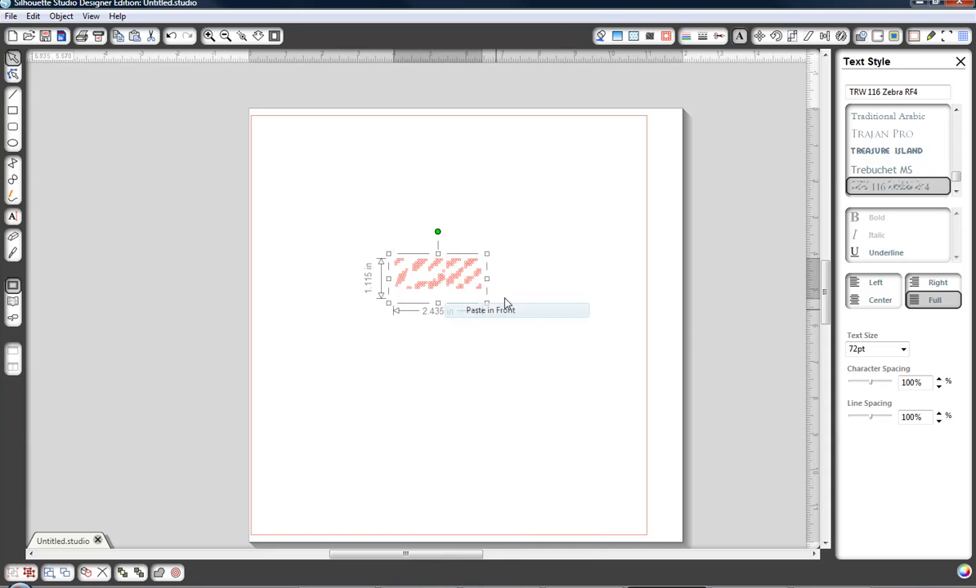
# Step: Enlarge both overlaid zebra texts together to about 6.79 in wide and reposition them near the page center
pyautogui.click(555, 242)
pyautogui.moveTo(521, 218); pyautogui.dragTo(327, 340)
pyautogui.moveTo(486, 256); pyautogui.dragTo(642, 180)
pyautogui.moveTo(531, 229); pyautogui.dragTo(474, 304)
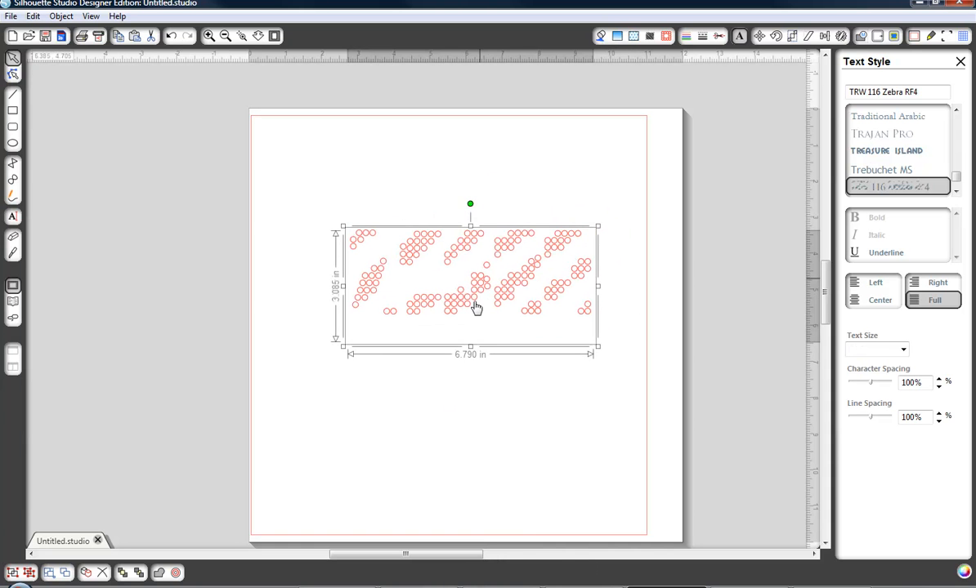
# Step: Replace the lowercase letters in the front zebra copy with uppercase ZEBRA to supply the matching fill letters
pyautogui.click(474, 295)
pyautogui.click(482, 284)
pyautogui.click(482, 283)
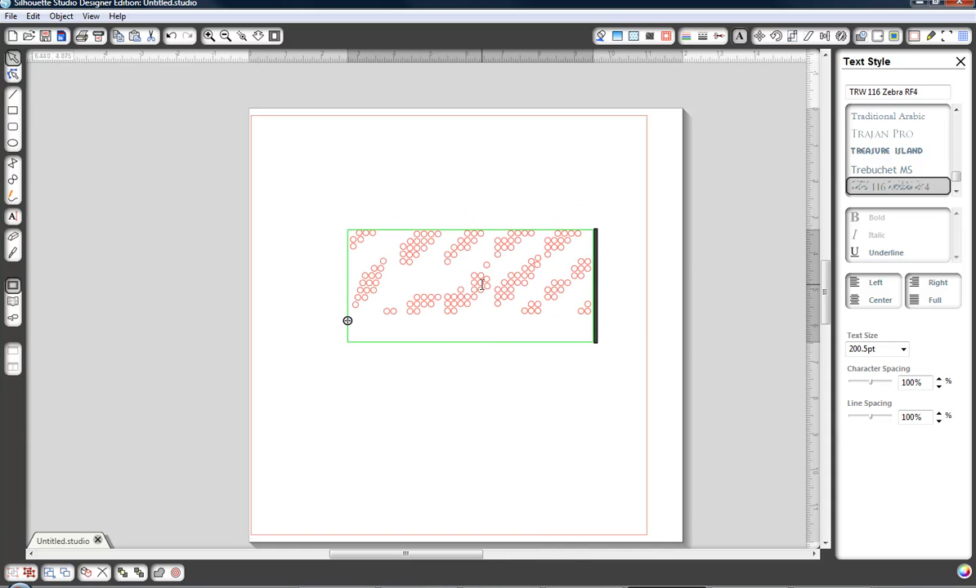
pyautogui.hotkey('shift', 'Left')
pyautogui.hotkey('shift', 'Left')
pyautogui.hotkey('shift', 'Left')
pyautogui.hotkey('shift', 'Left')
pyautogui.hotkey('shift', 'Left')
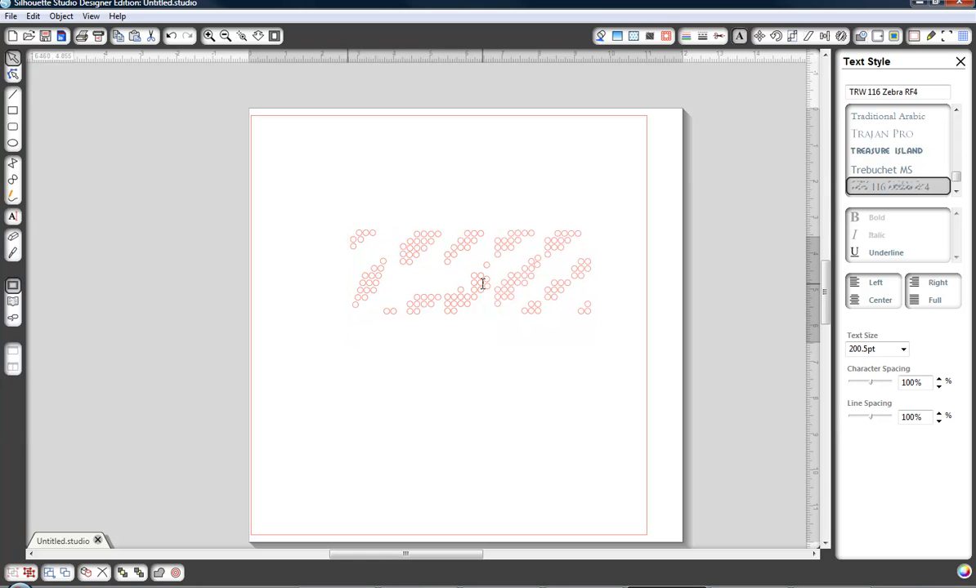
pyautogui.write('ZE')
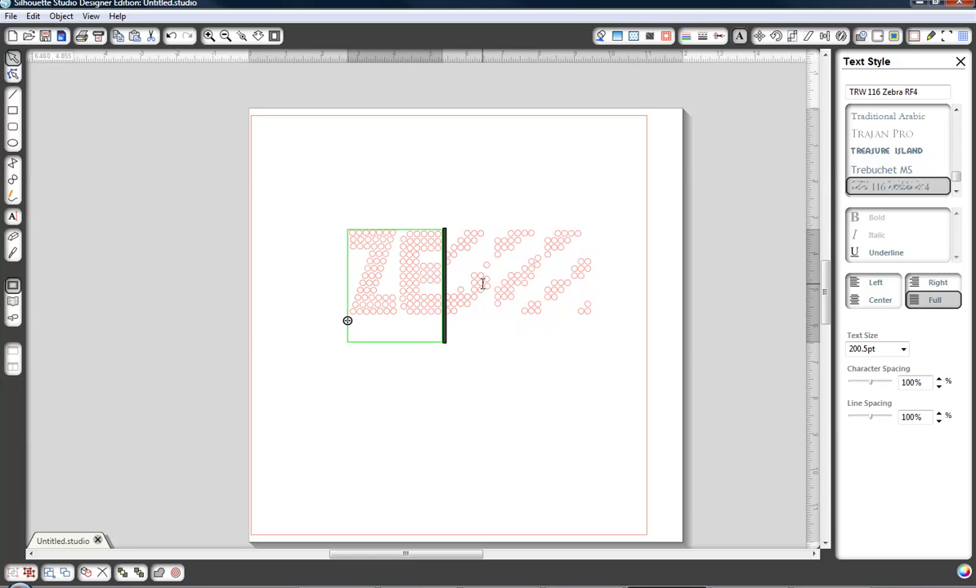
pyautogui.write('BRA')
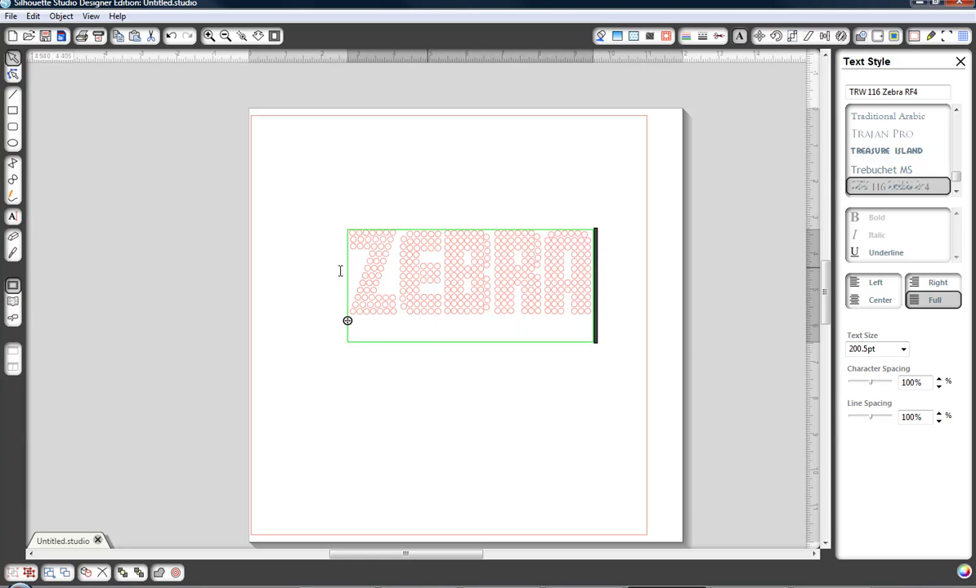
pyautogui.click(318, 212)
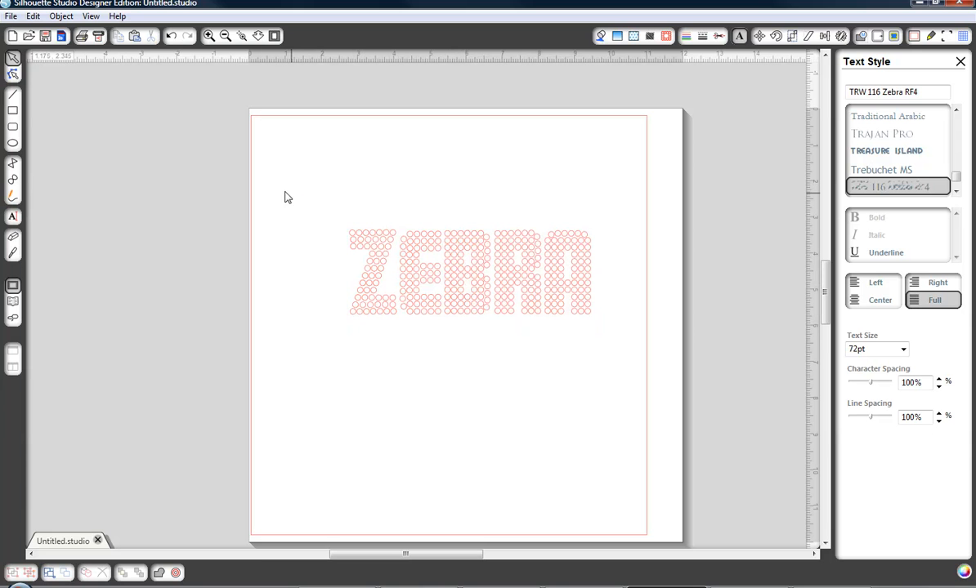
# Step: Select both overlaid ZEBRA texts and apply the Edge rhinestone effect with 10ss stones
pyautogui.moveTo(286, 179); pyautogui.dragTo(627, 372)
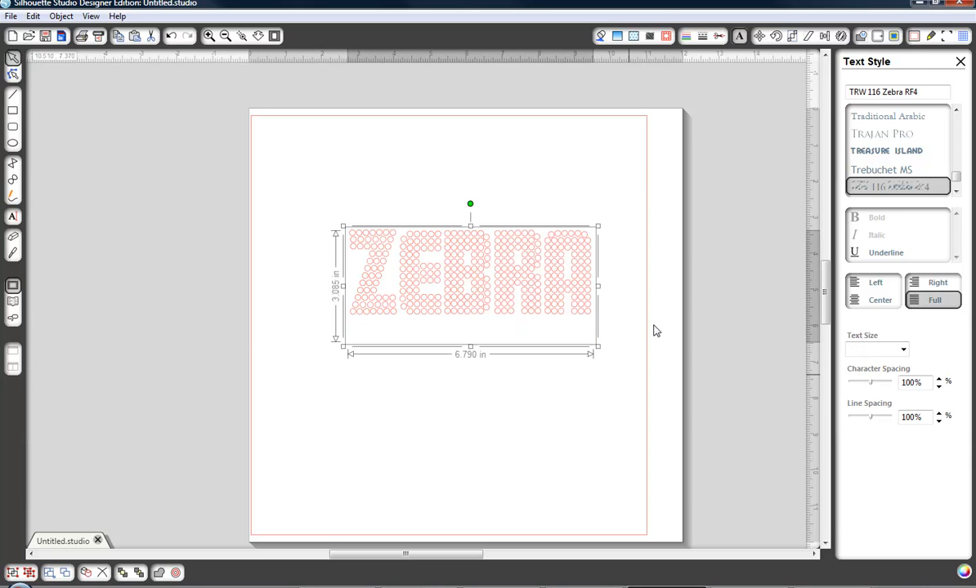
pyautogui.click(665, 36)
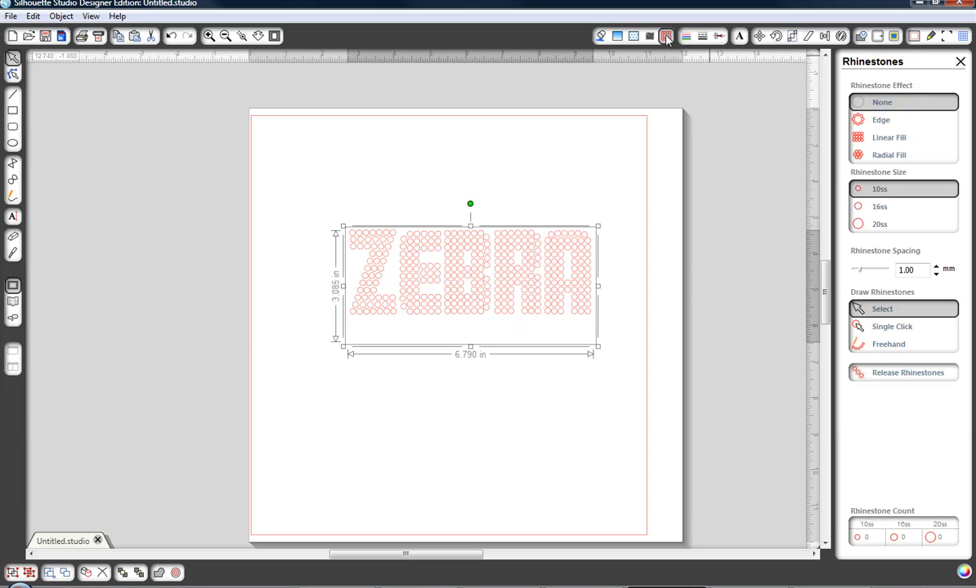
pyautogui.click(883, 120)
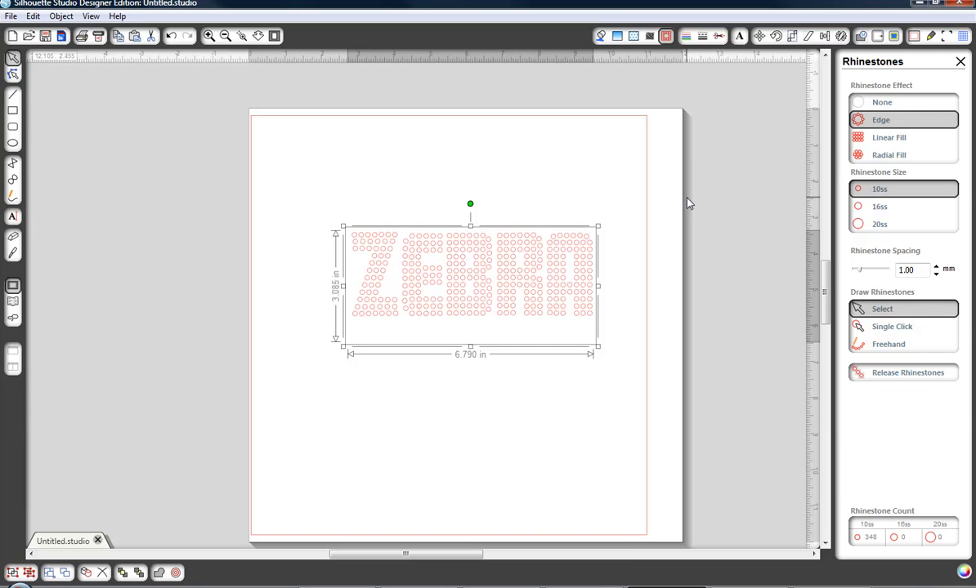
# Step: Release the compound paths of both overlaid ZEBRA rhinestone texts and clear the selection
pyautogui.rightClick(483, 292)
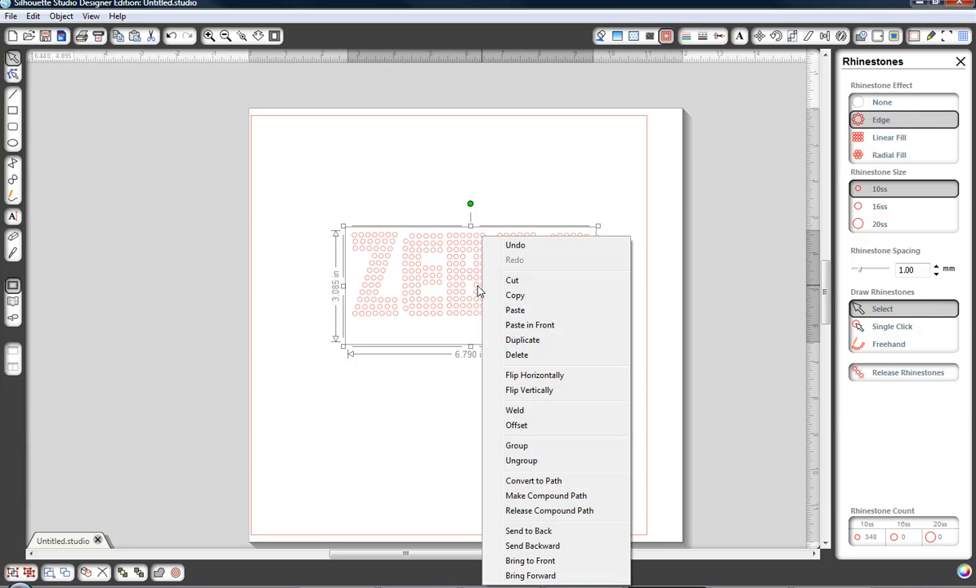
pyautogui.click(567, 511)
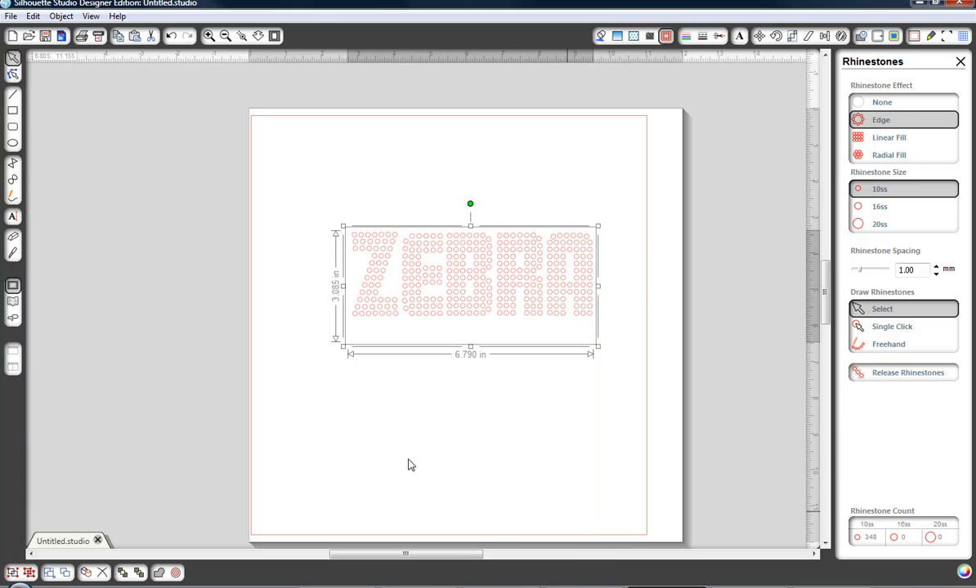
pyautogui.click(411, 465)
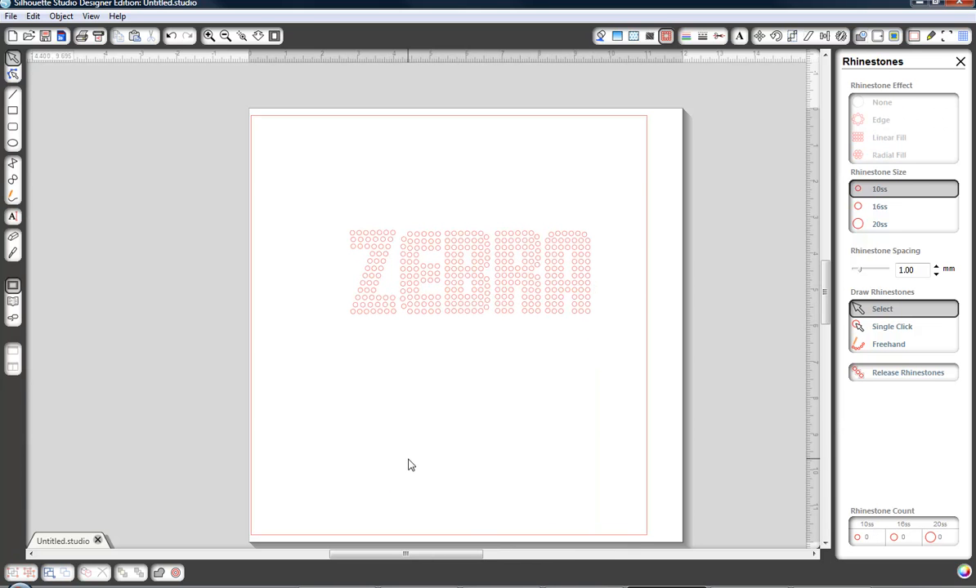
# Step: Fill one ZEBRA rhinestone layer with red and the other with dark gray
pyautogui.click(478, 320)
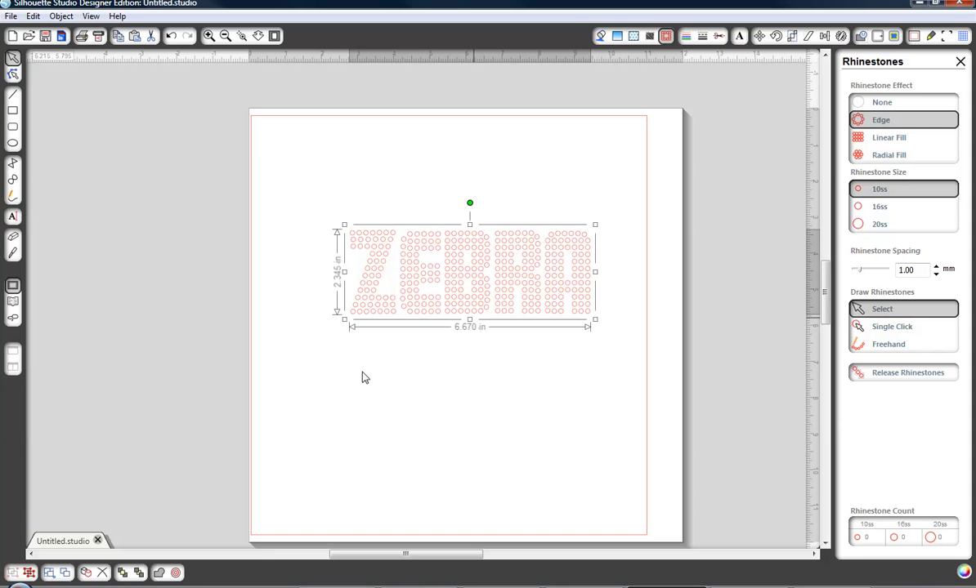
pyautogui.click(601, 37)
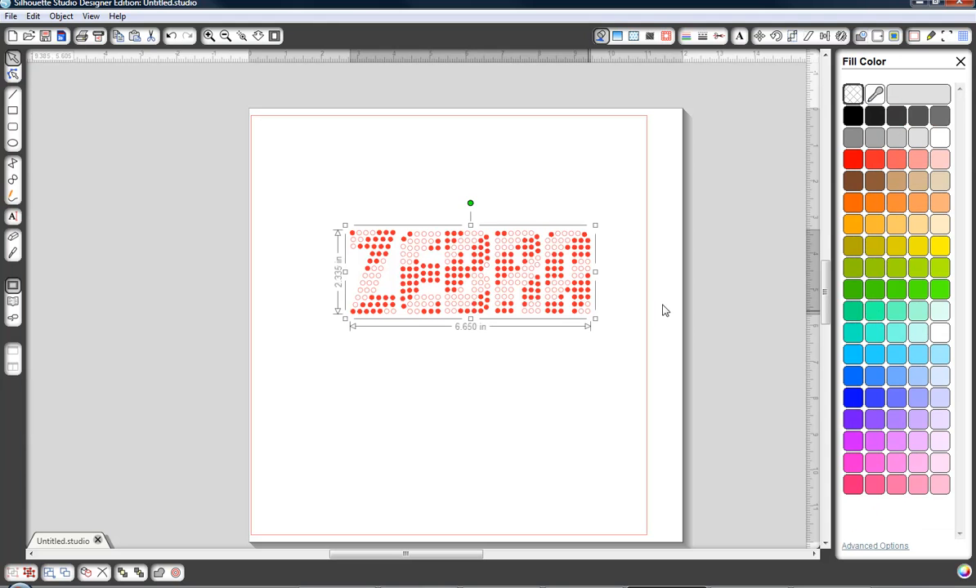
pyautogui.click(418, 412)
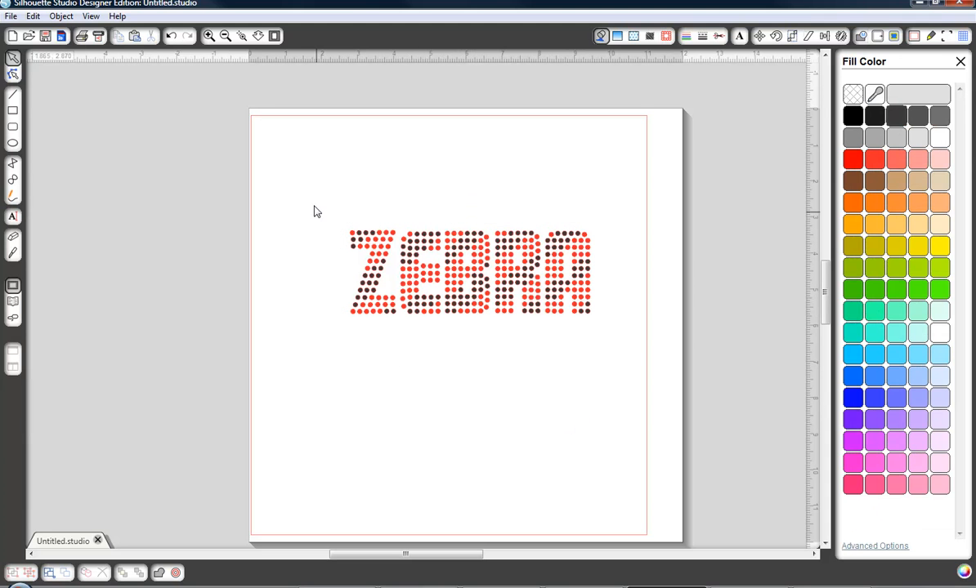
# Step: Select both colored ZEBRA layers together and move them slightly down and to the left on the page
pyautogui.moveTo(320, 199); pyautogui.dragTo(663, 373)
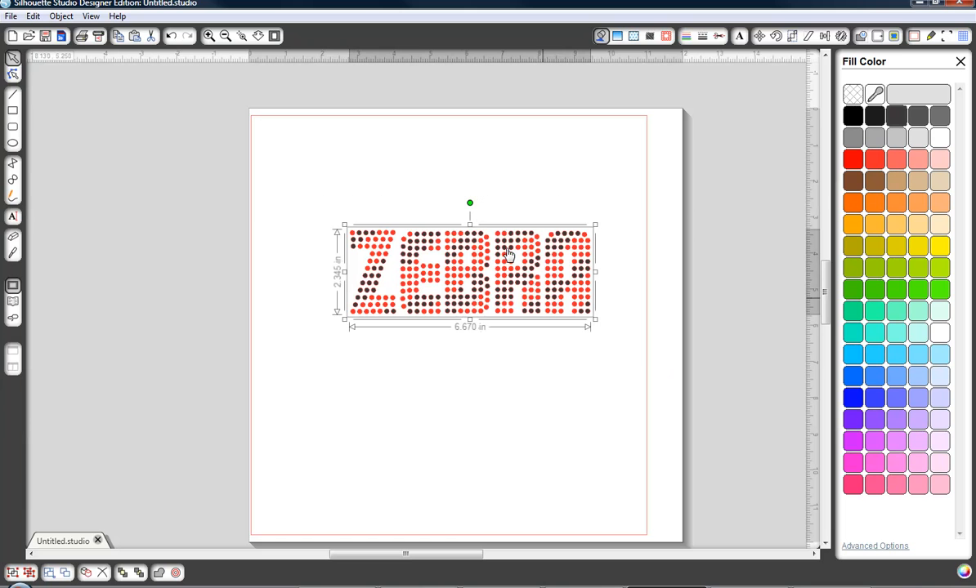
pyautogui.click(209, 36)
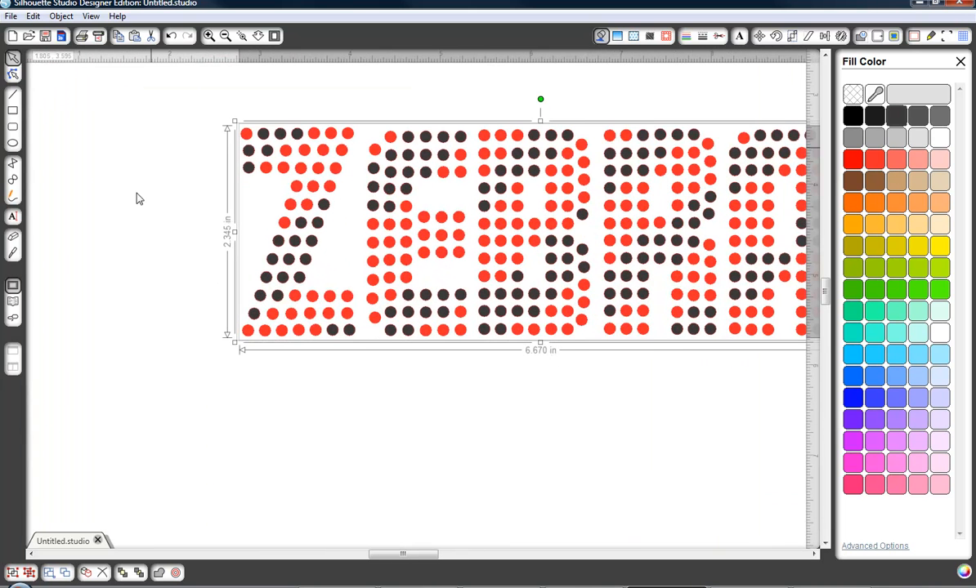
pyautogui.moveTo(385, 286); pyautogui.dragTo(294, 327)
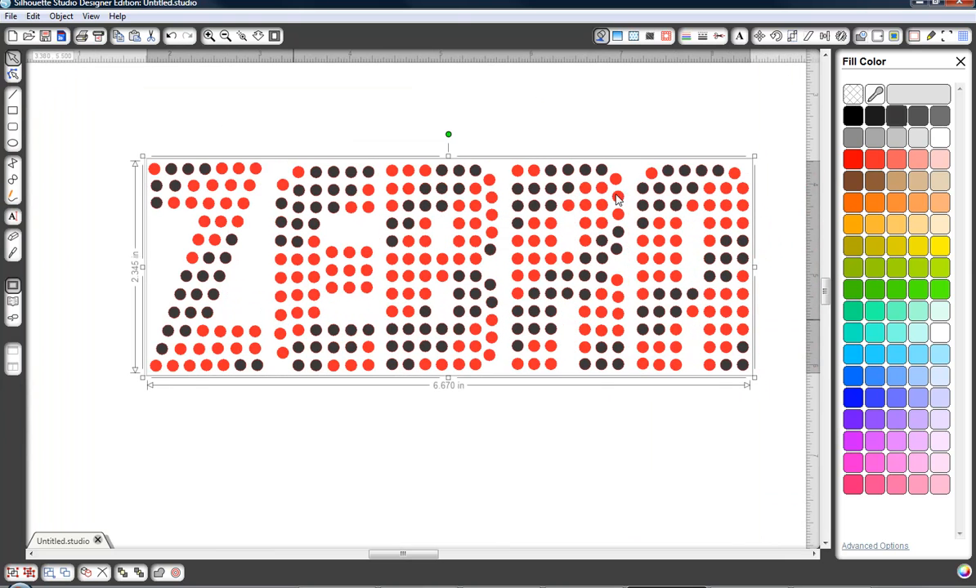
# Step: Scale both ZEBRA layers down proportionally to about 5.47 in wide and deselect them
pyautogui.click(754, 164)
pyautogui.moveTo(787, 116); pyautogui.dragTo(53, 407)
pyautogui.moveTo(723, 184); pyautogui.dragTo(654, 219)
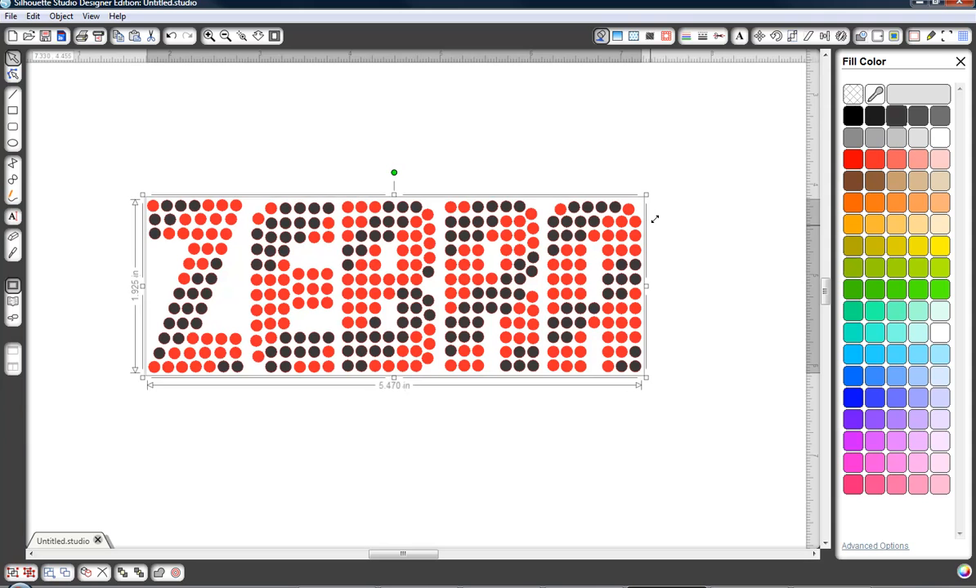
pyautogui.click(688, 222)
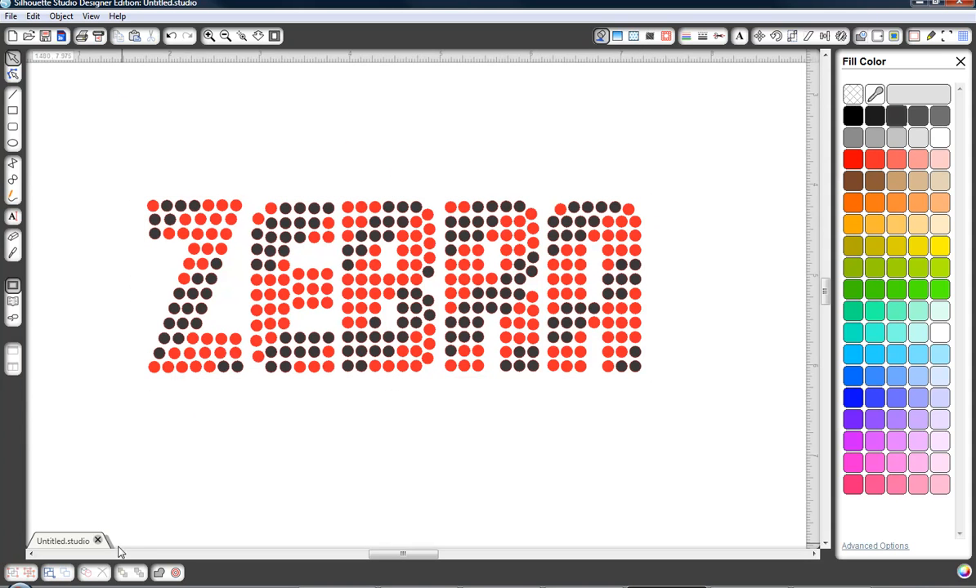
# Step: Open the rhinestone settings
pyautogui.click(225, 36)
pyautogui.click(225, 36)
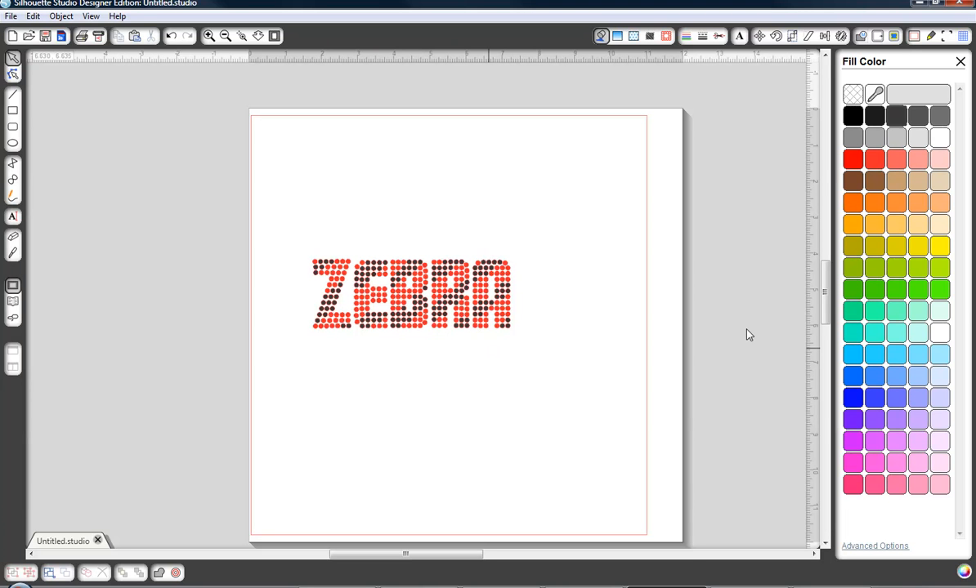
pyautogui.click(665, 35)
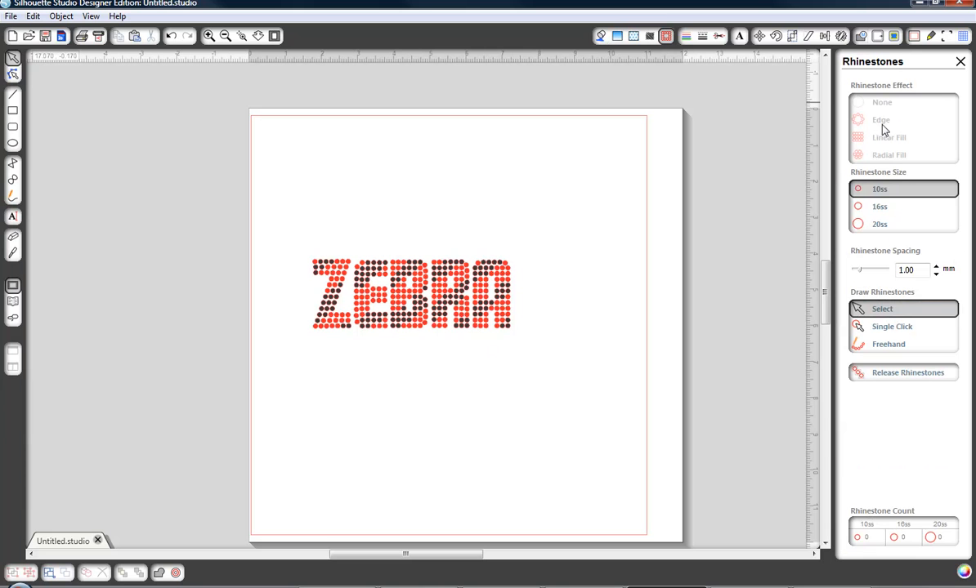